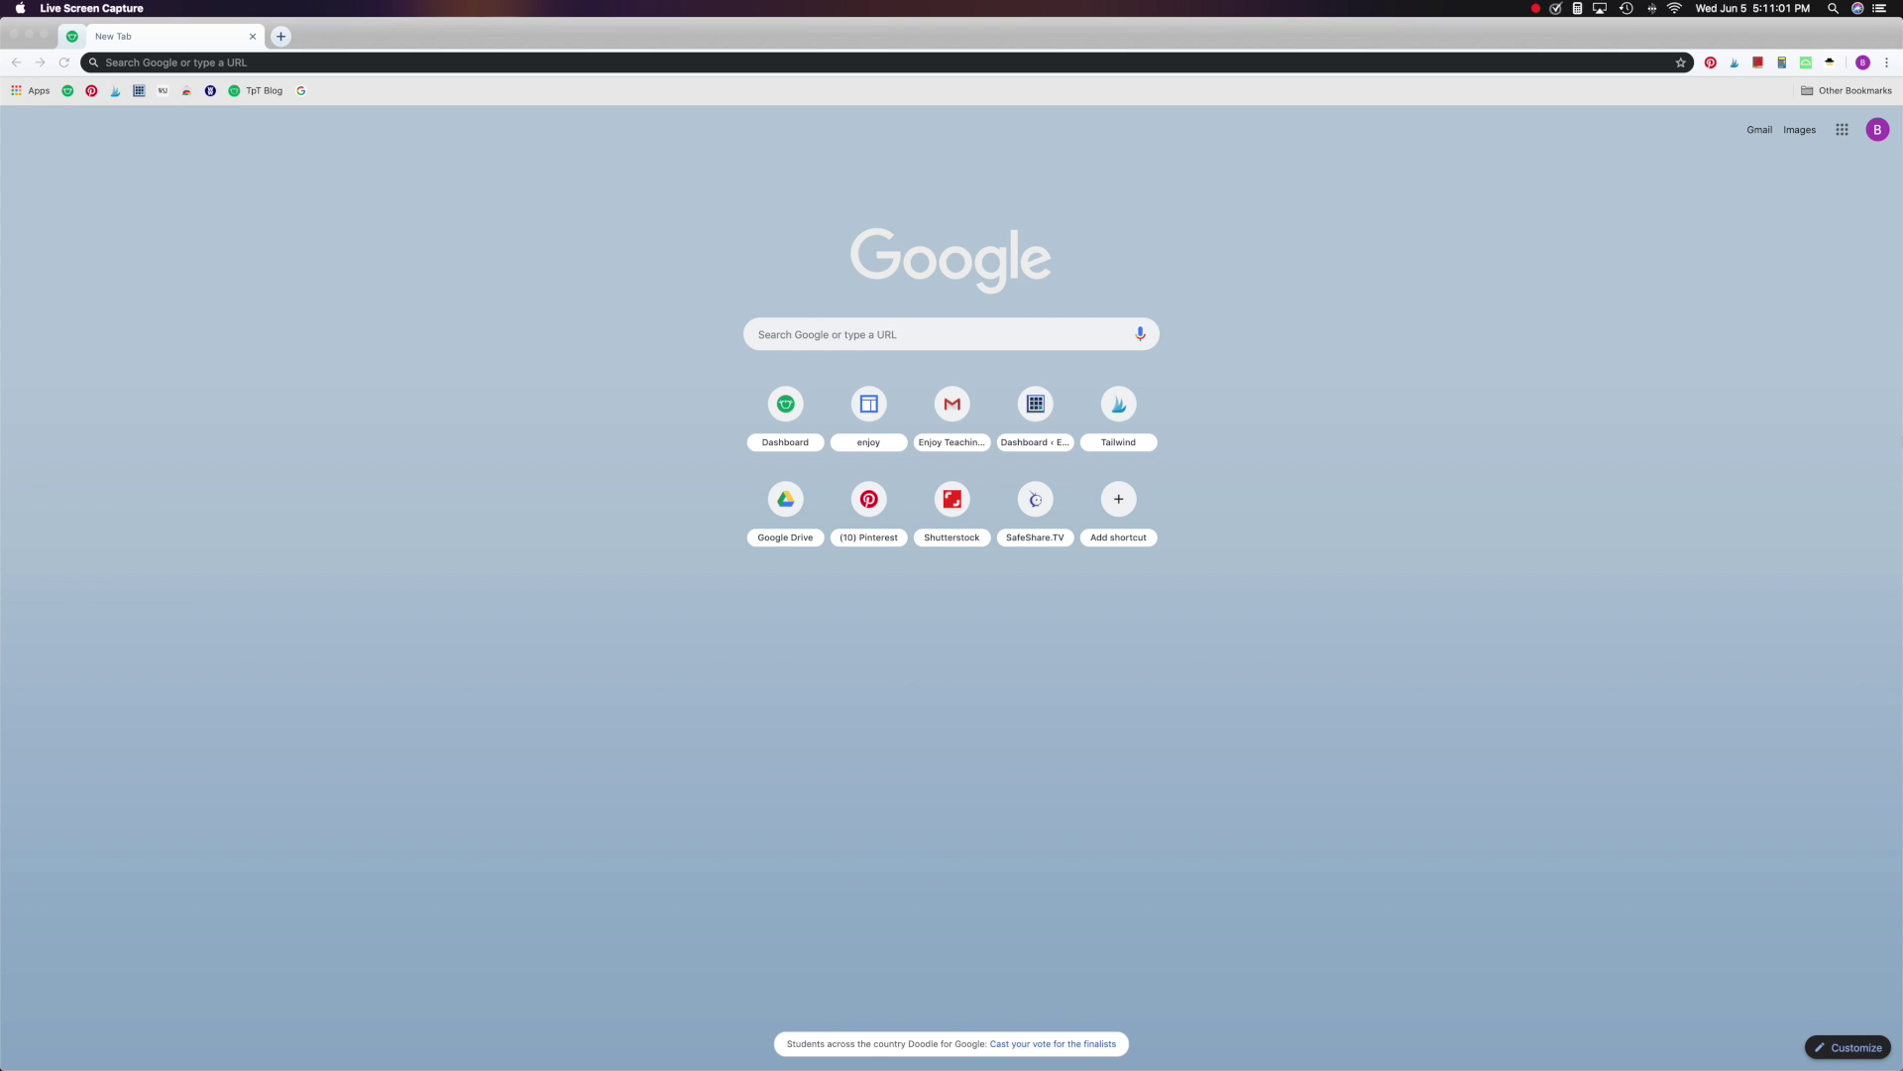
- Go to Google Drive from the apps launcher and open the 'L - Answering Questions' folder
click(1845, 131)
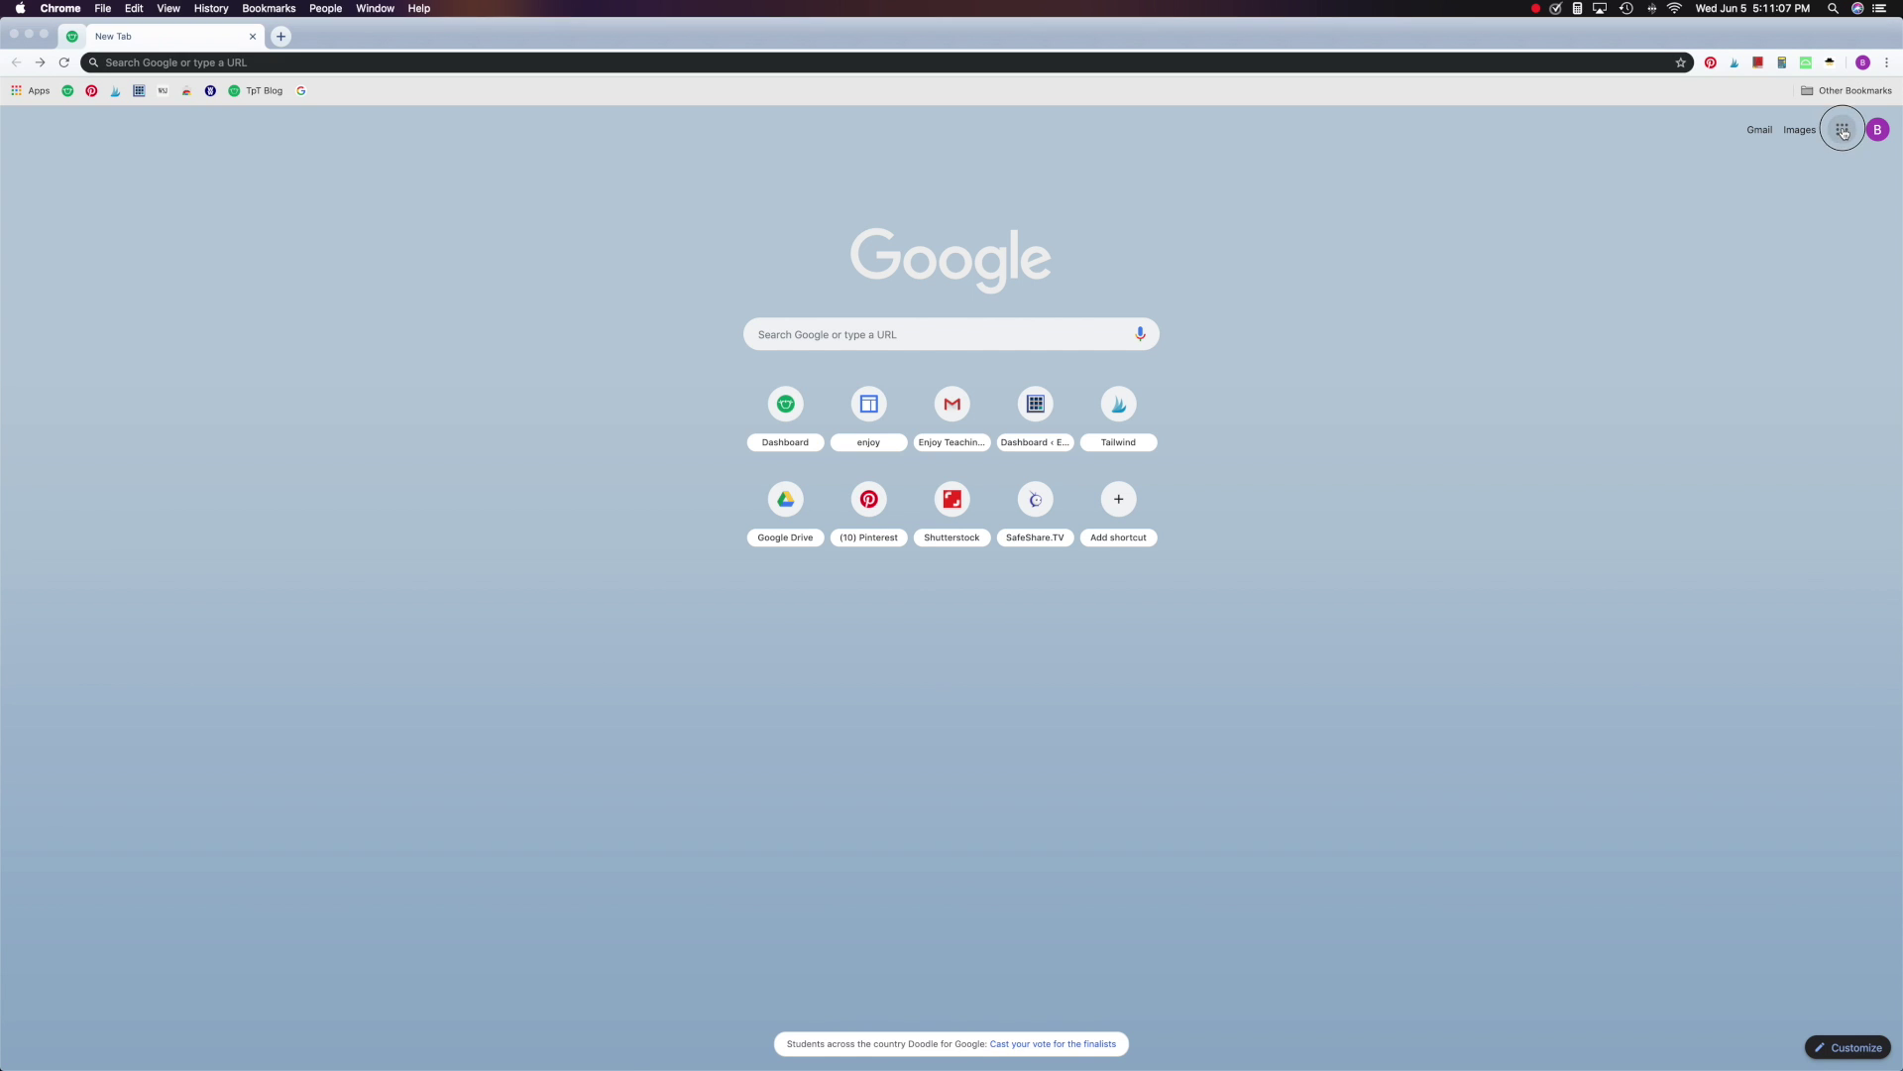
click(1844, 132)
click(1837, 209)
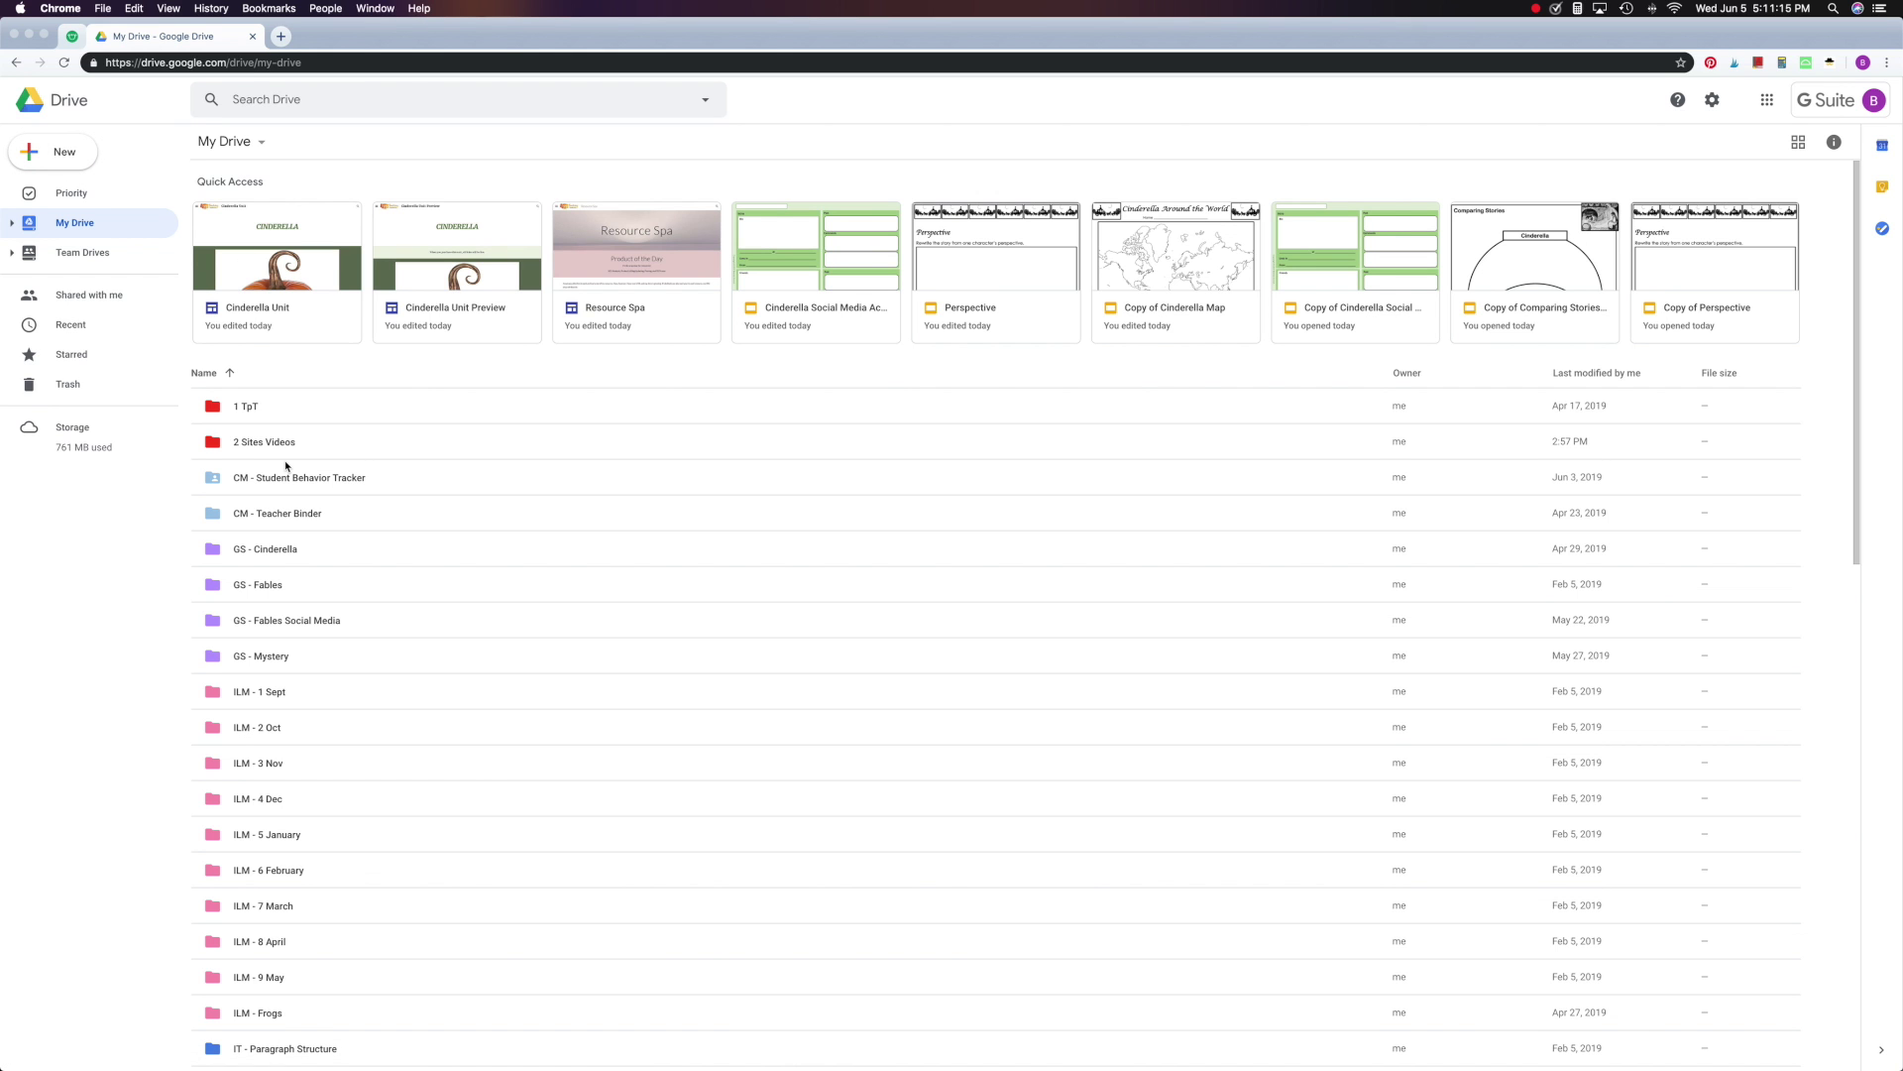
scroll(288, 466, down, 6)
scroll(288, 495, down, 1)
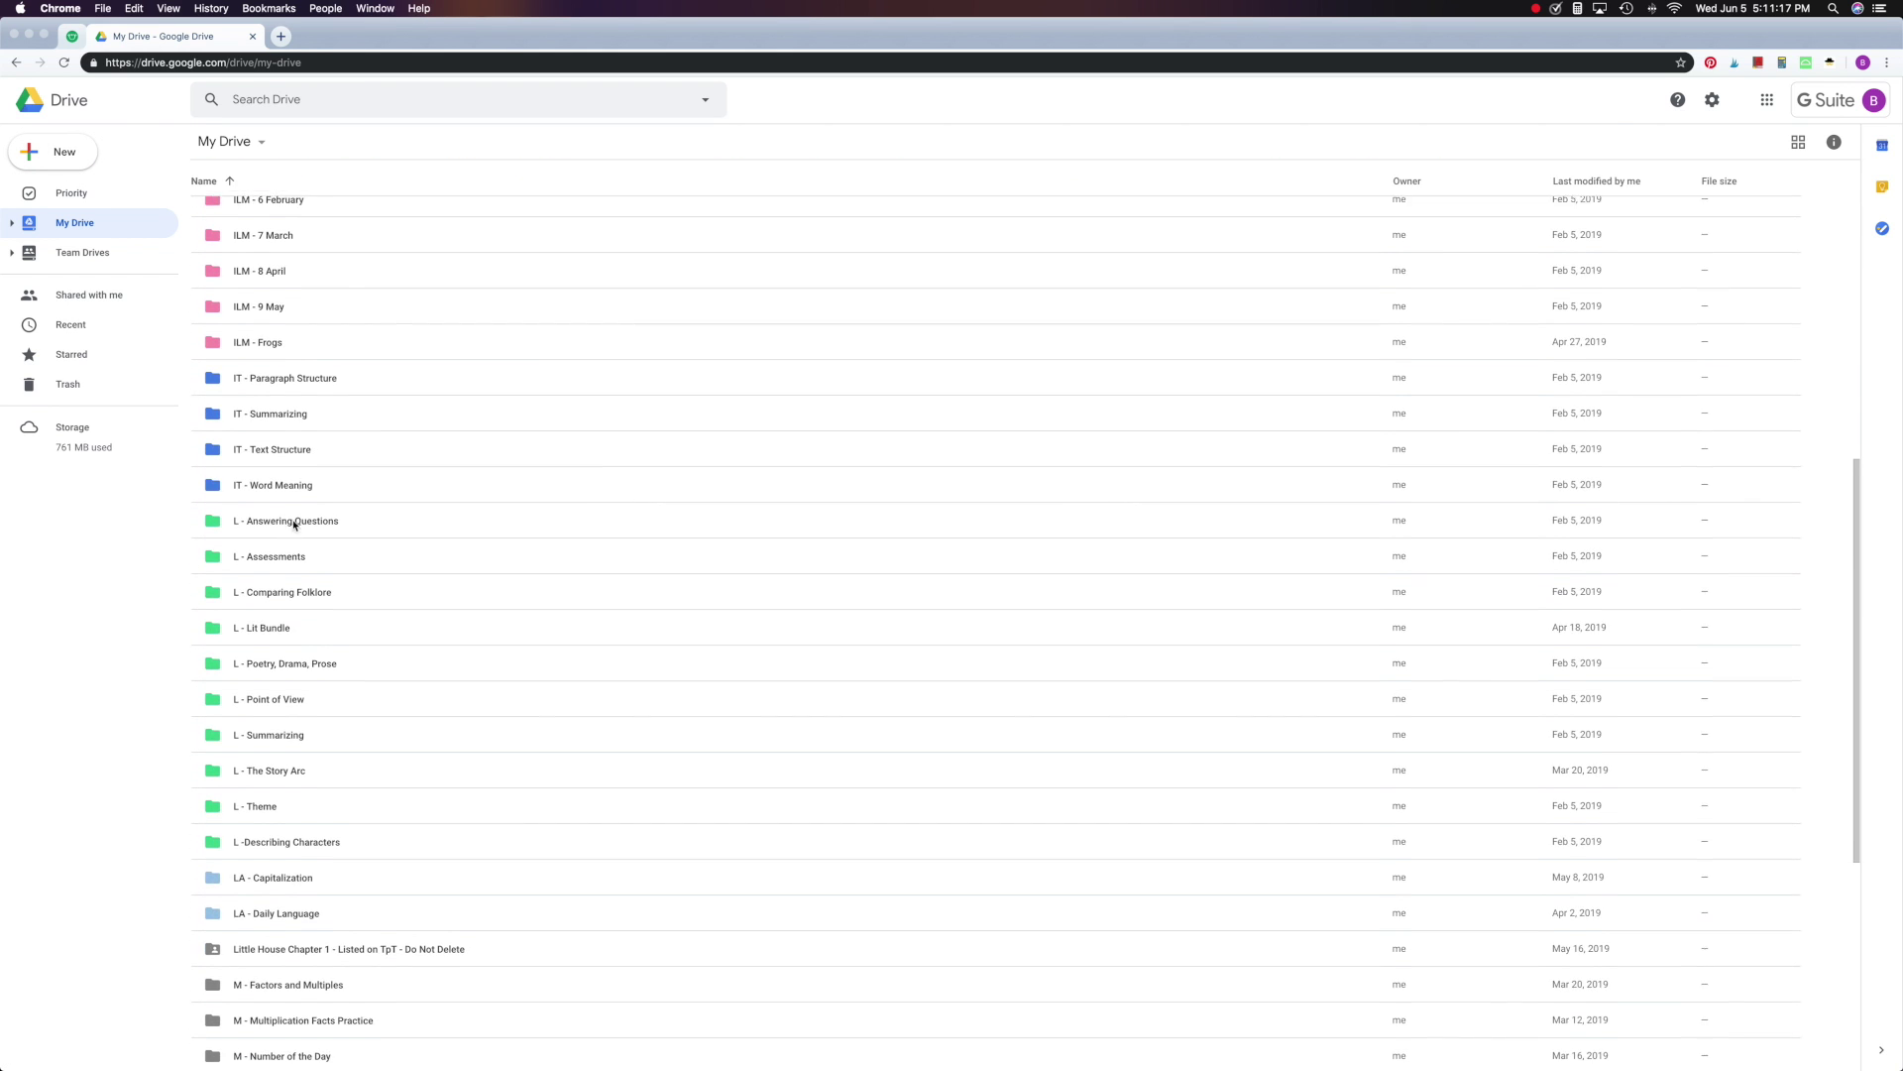
click(283, 519)
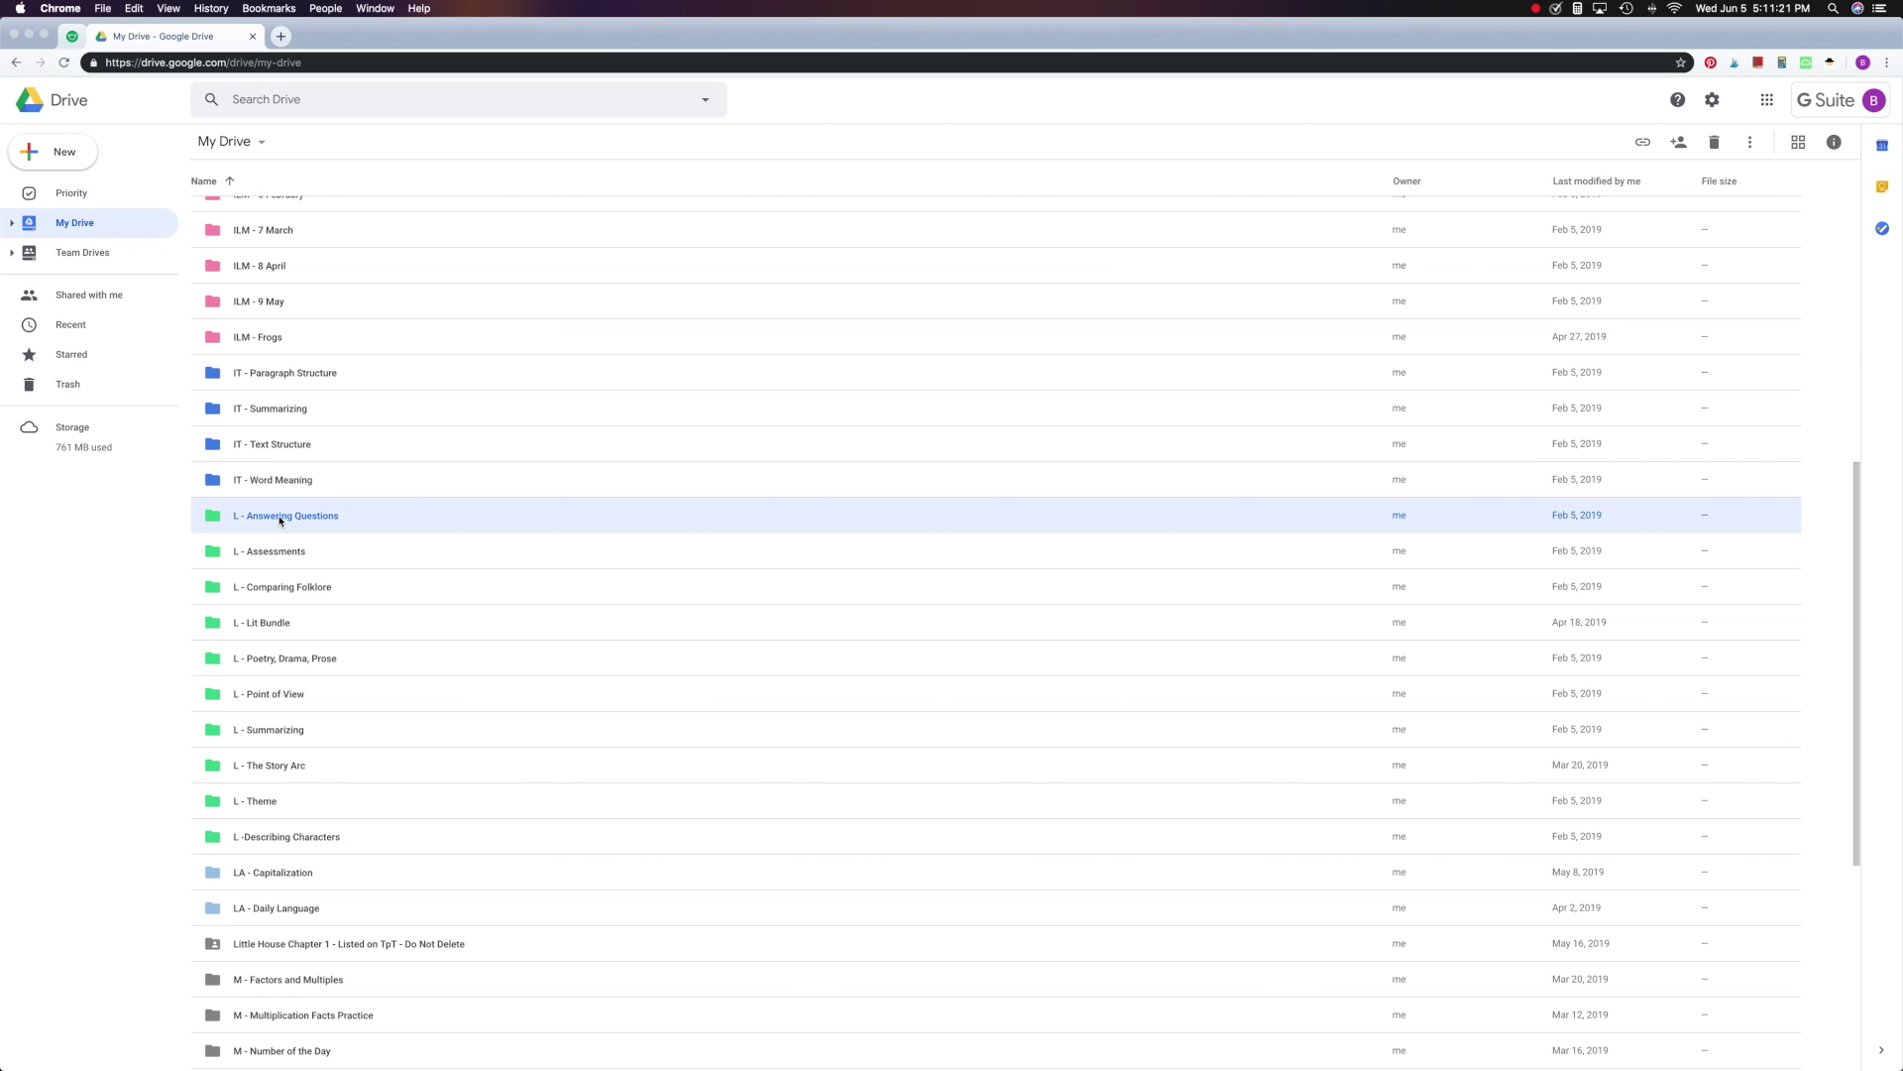
double_click(281, 517)
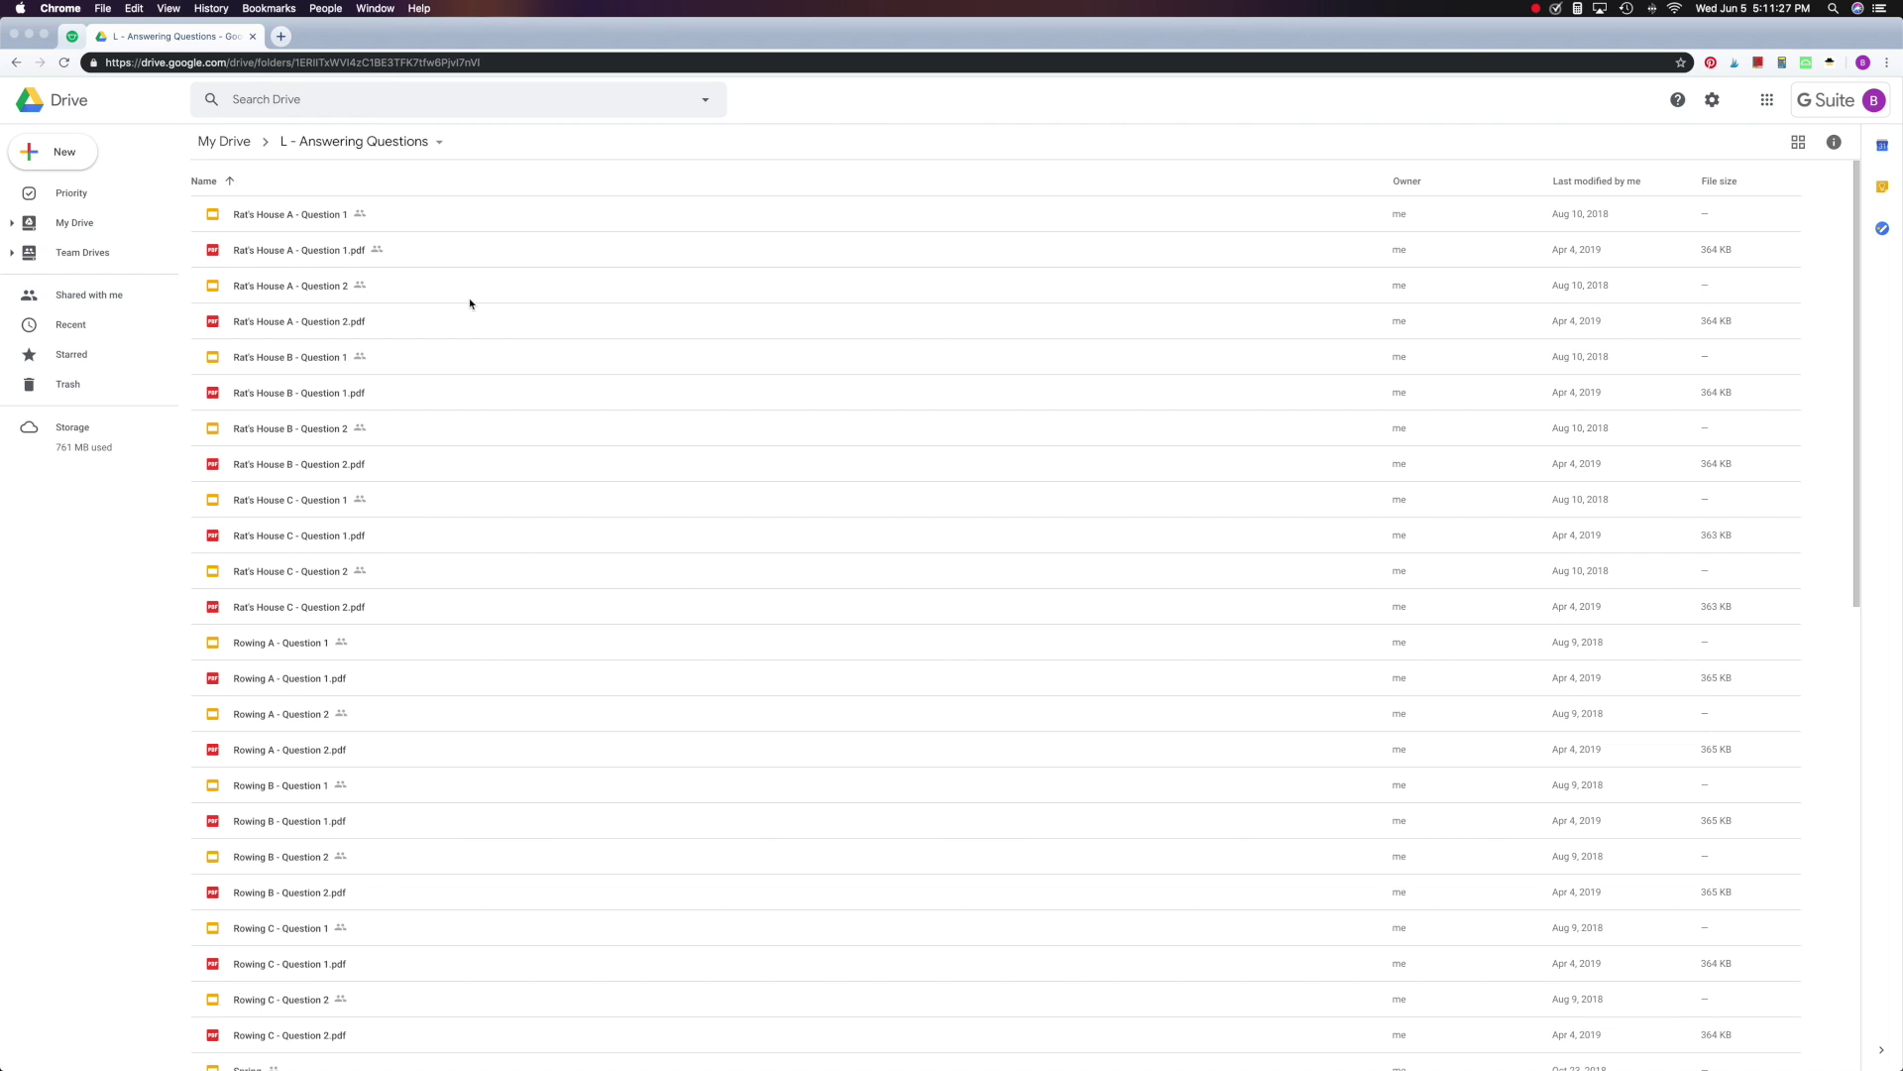
click(58, 150)
- Create a new Google Sites site from the folder and name it 'Answering Questions 4'
mouse_move(188, 326)
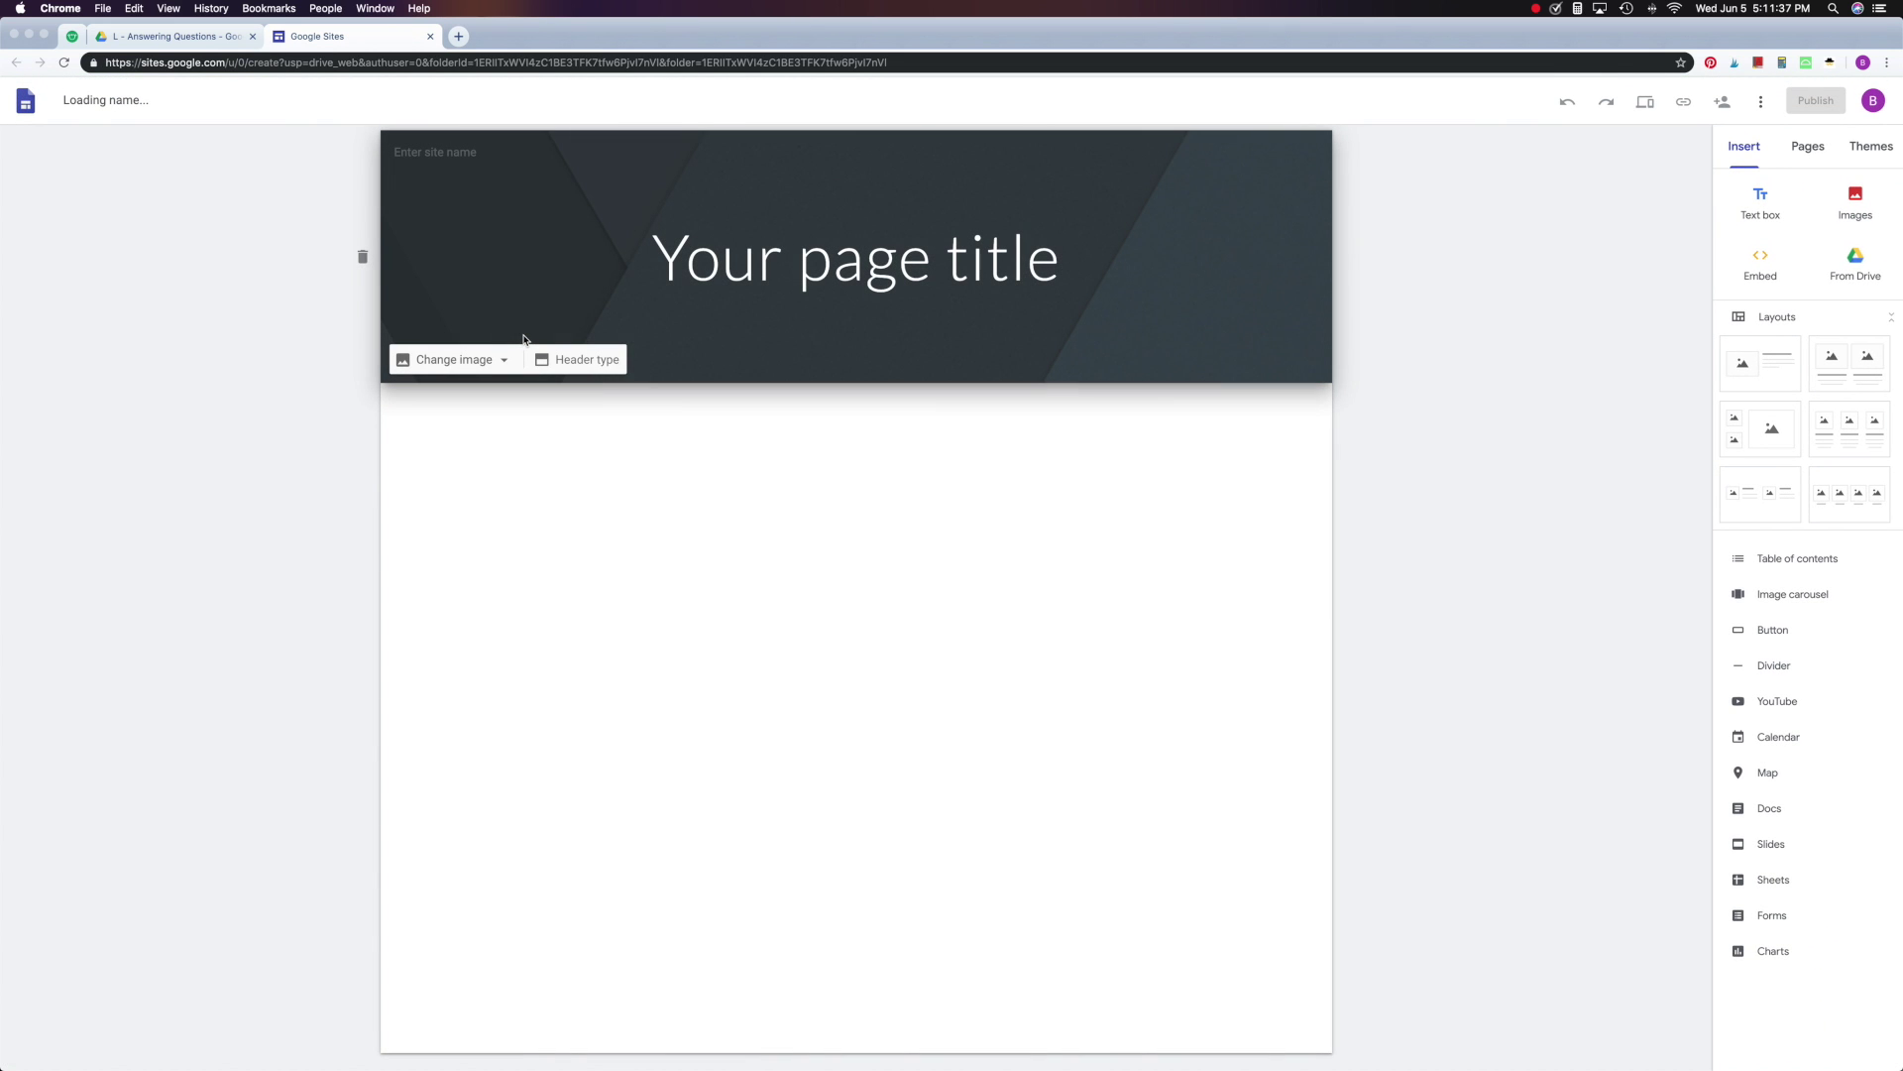
click(99, 100)
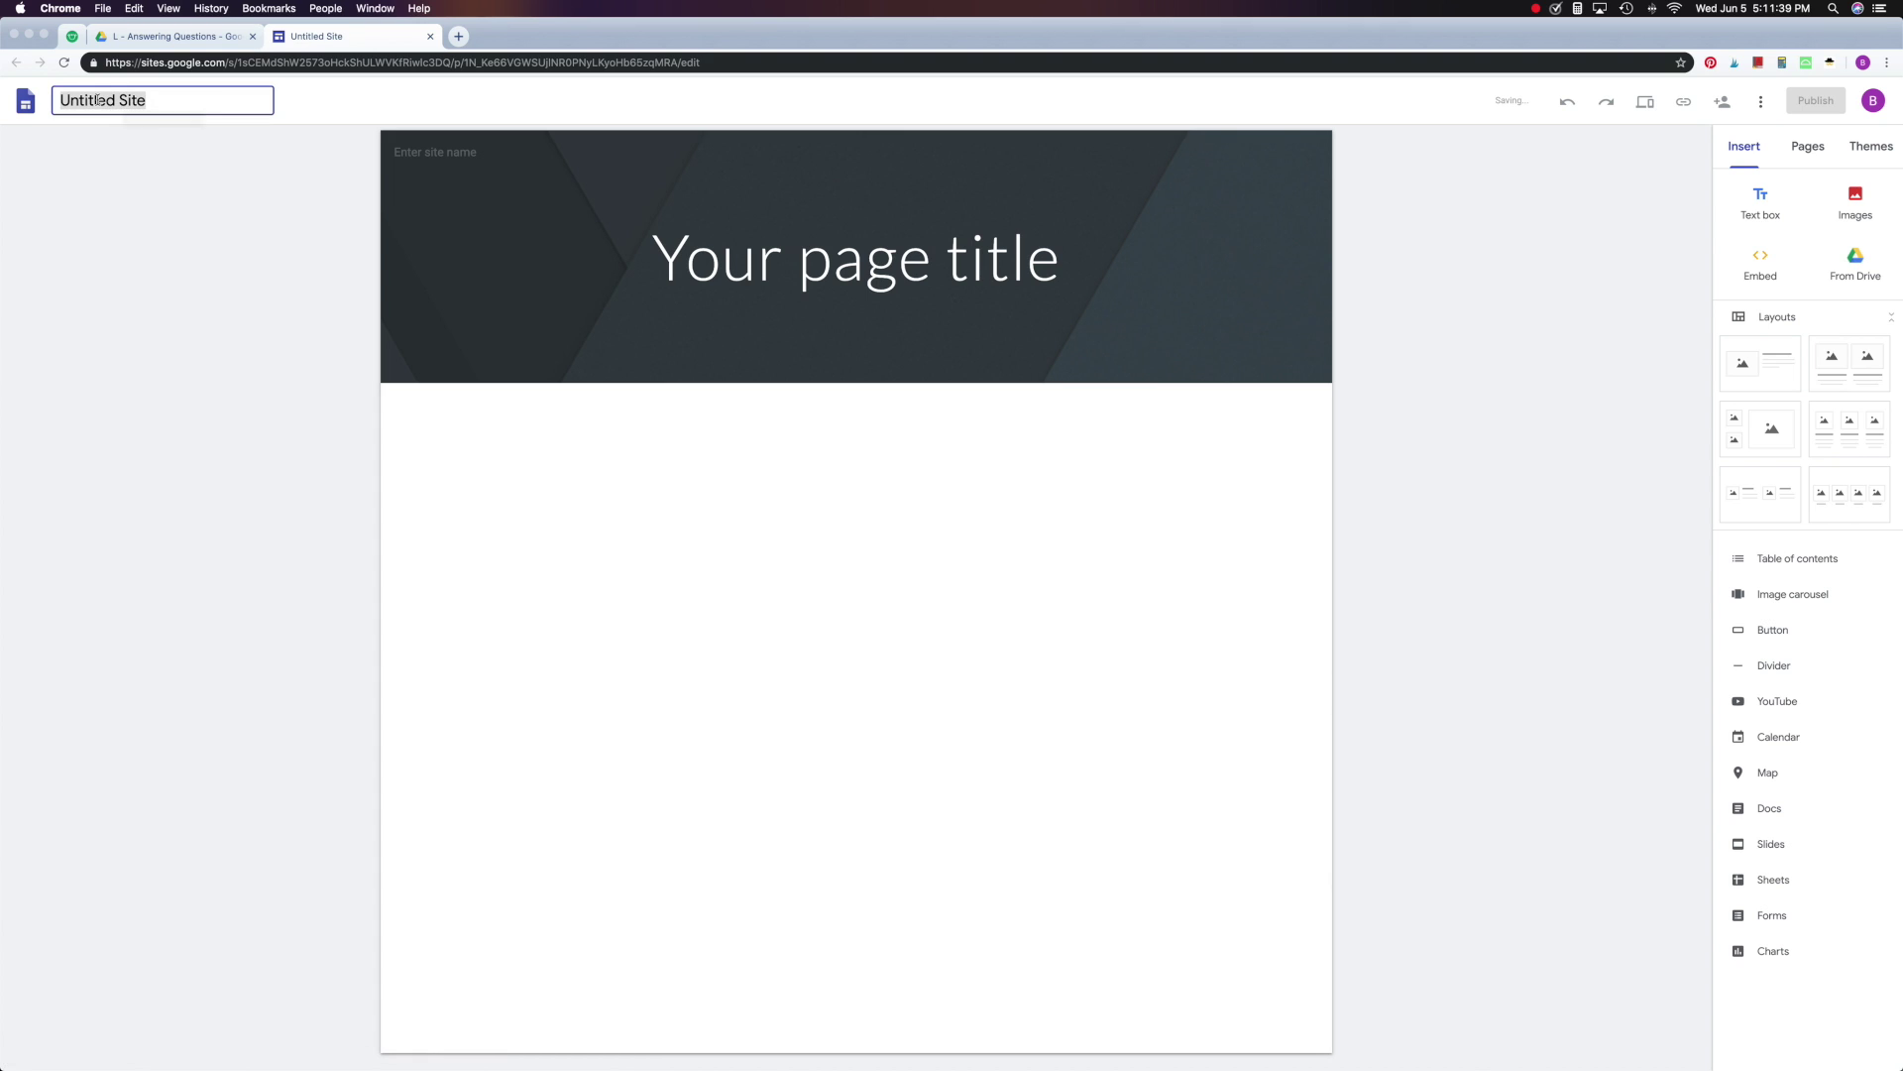
text(Ans)
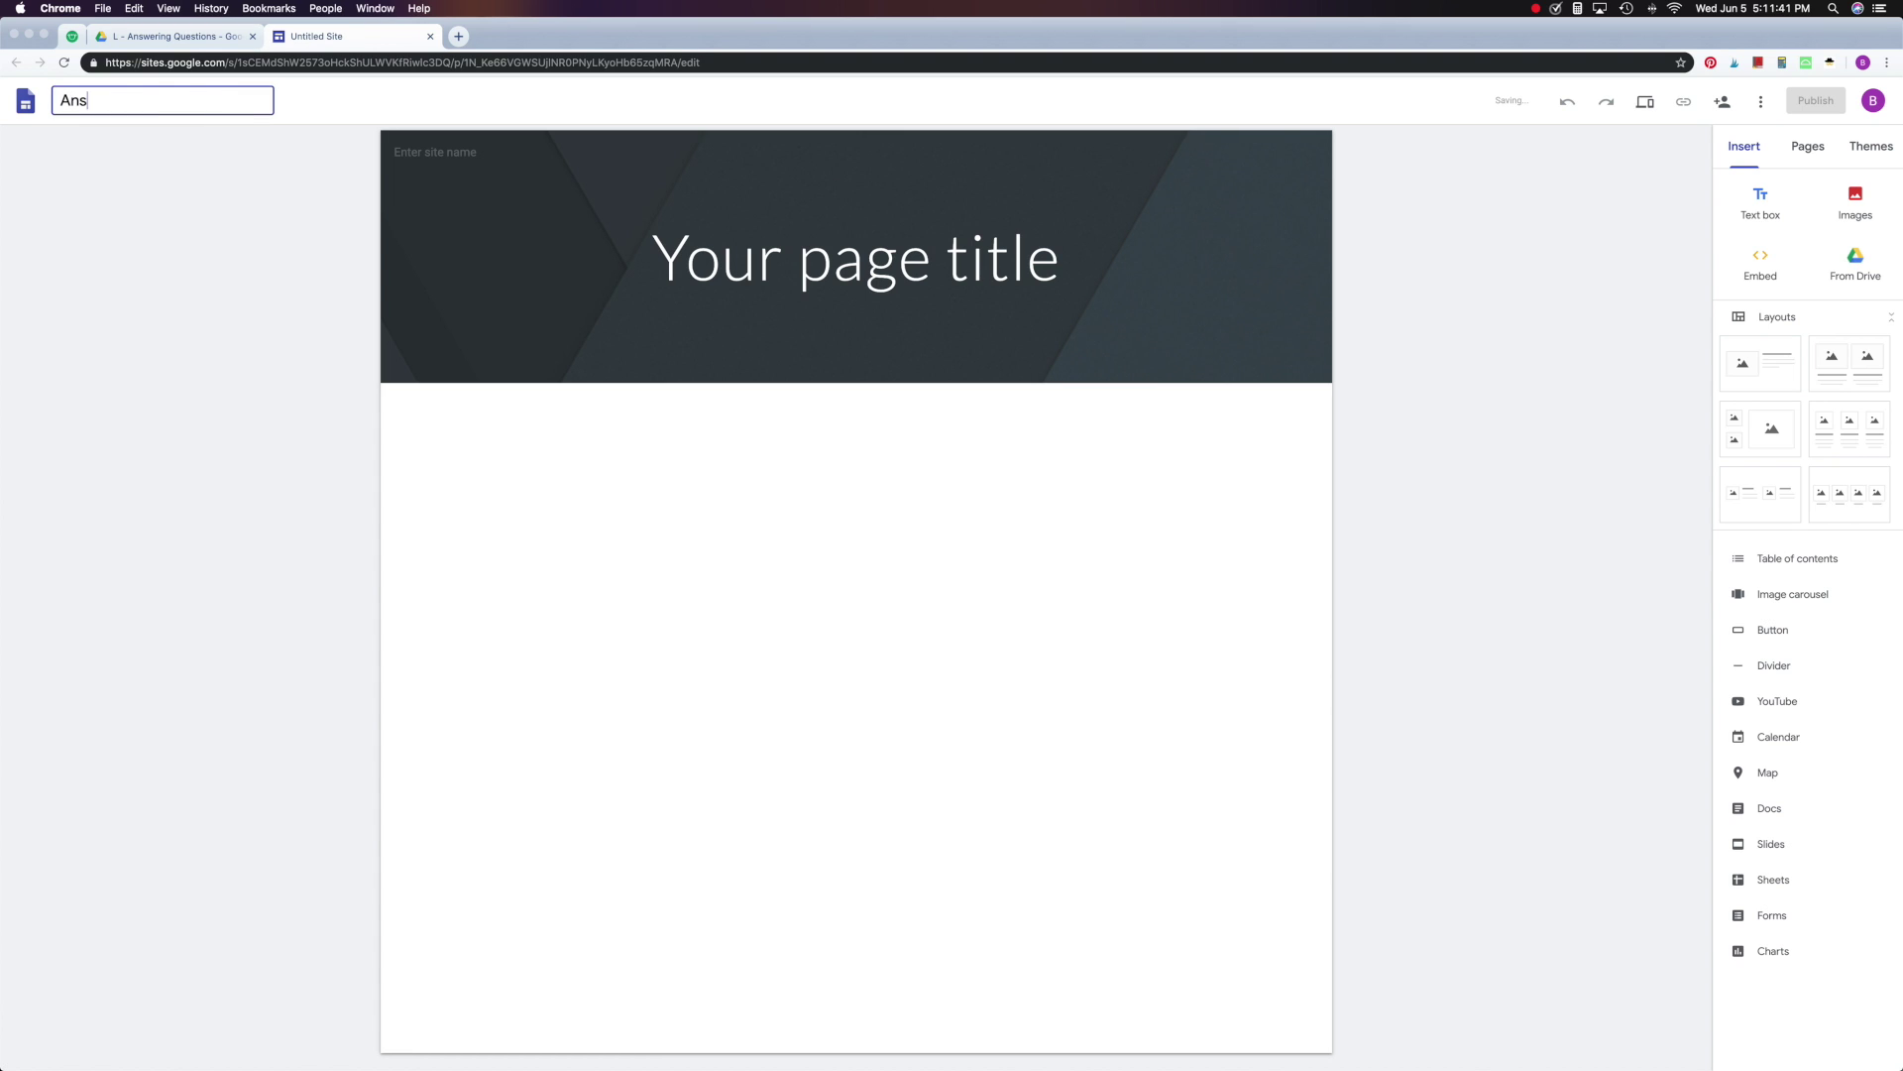
text(wering Ques)
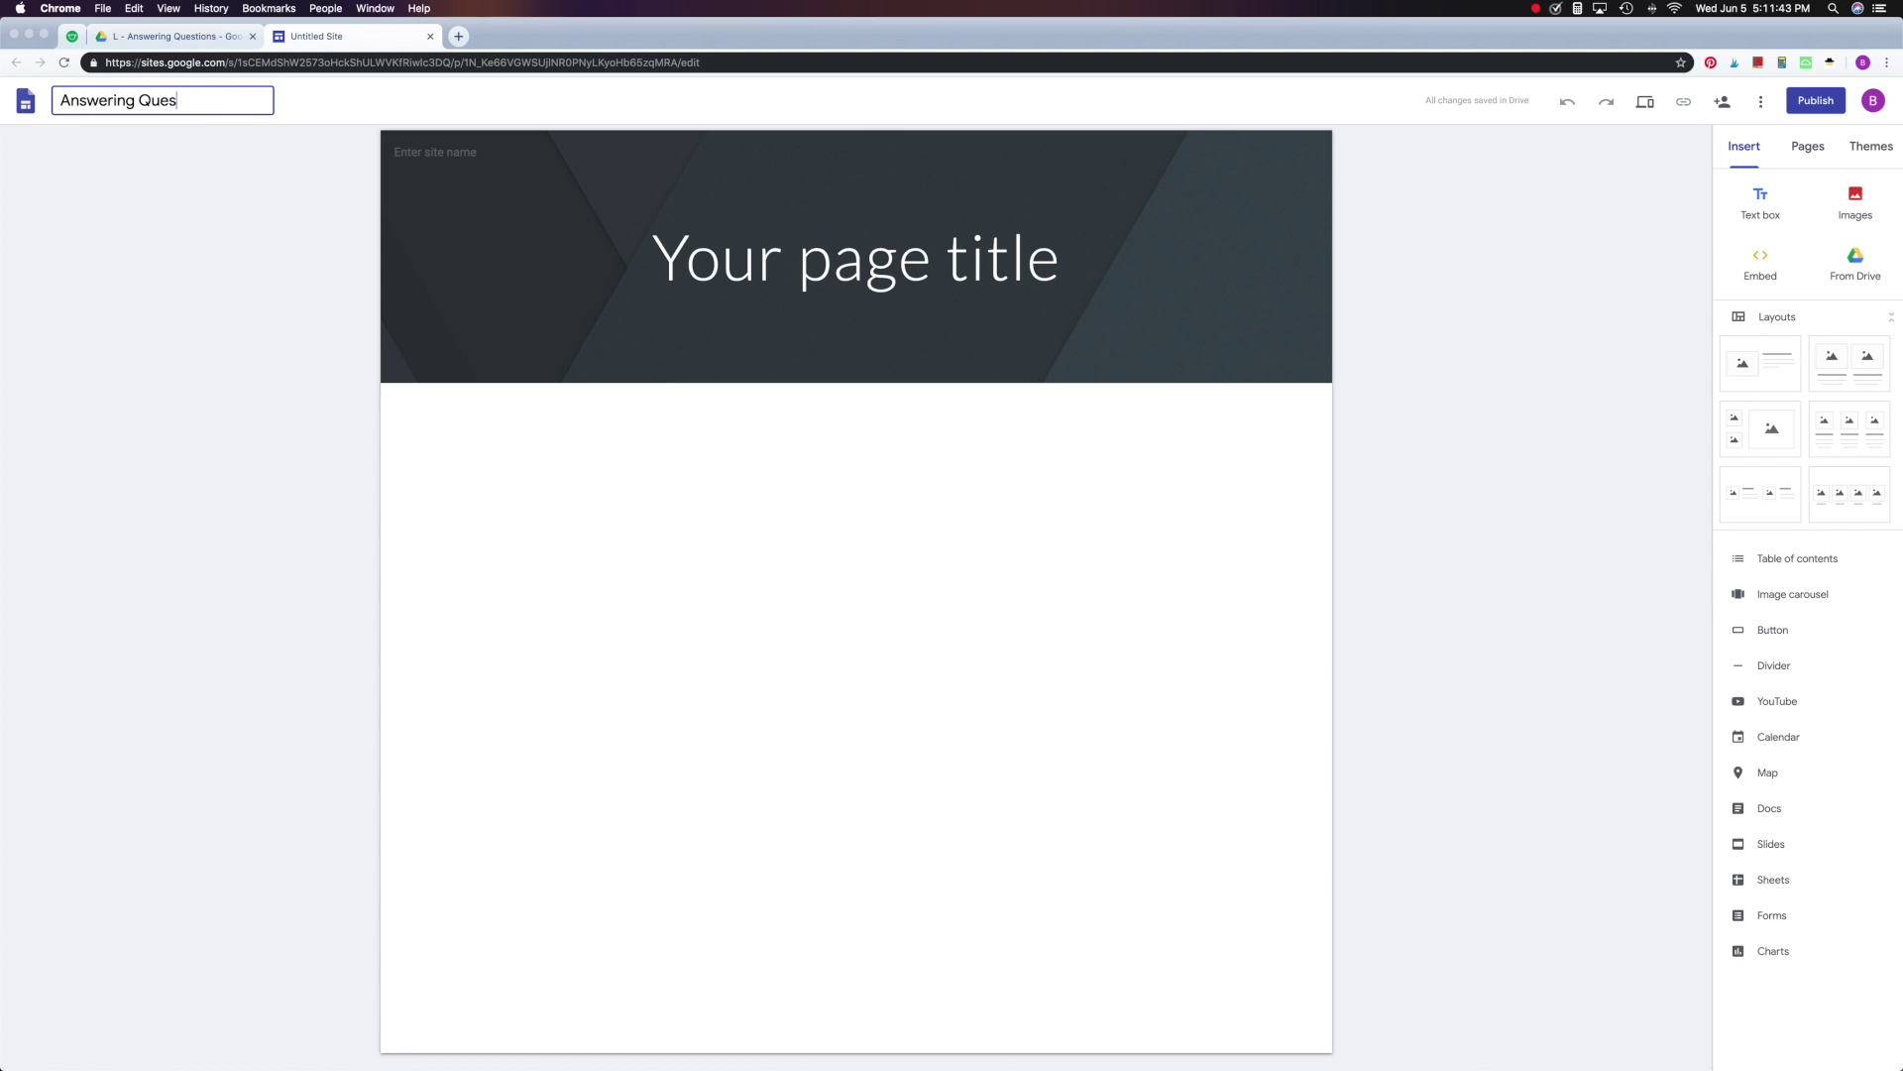
text(tions 4)
- Replace the placeholder page title with 'Answering Questions' and widen its box to one line
click(796, 238)
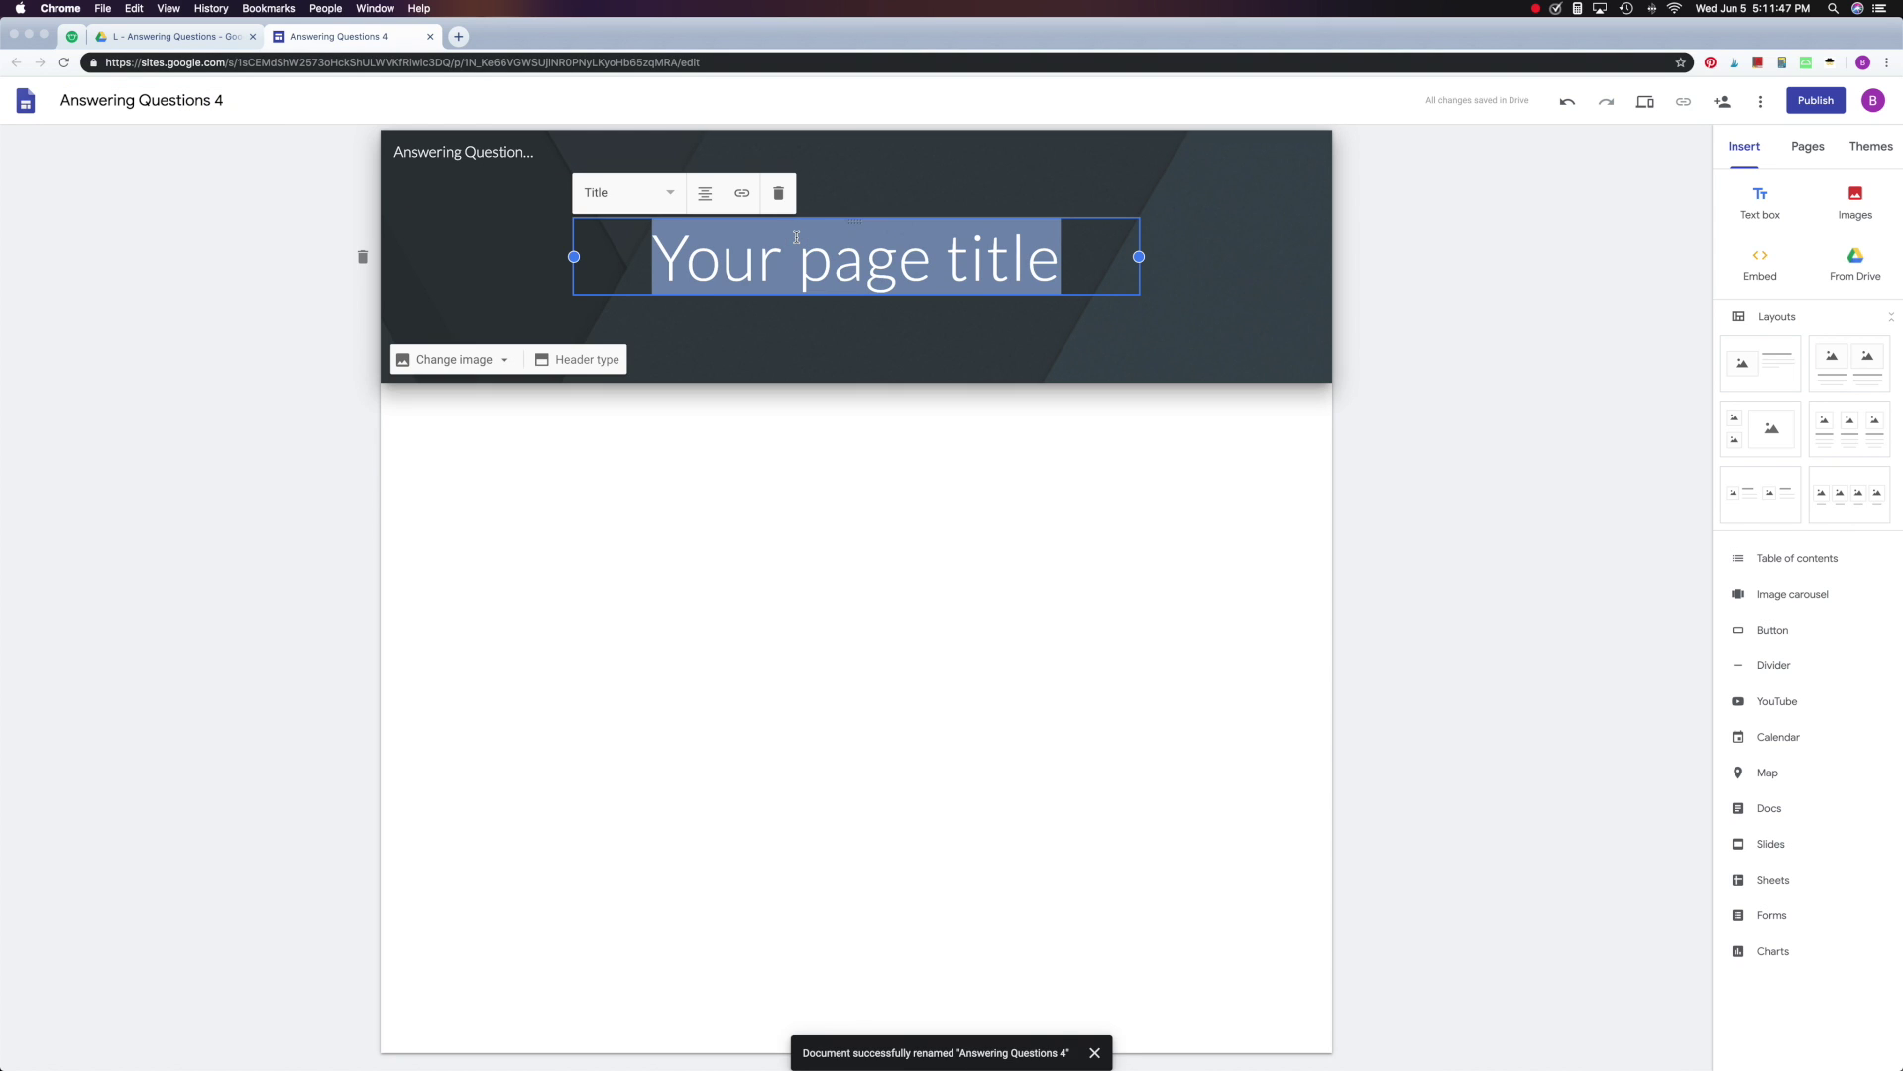
text(Answering)
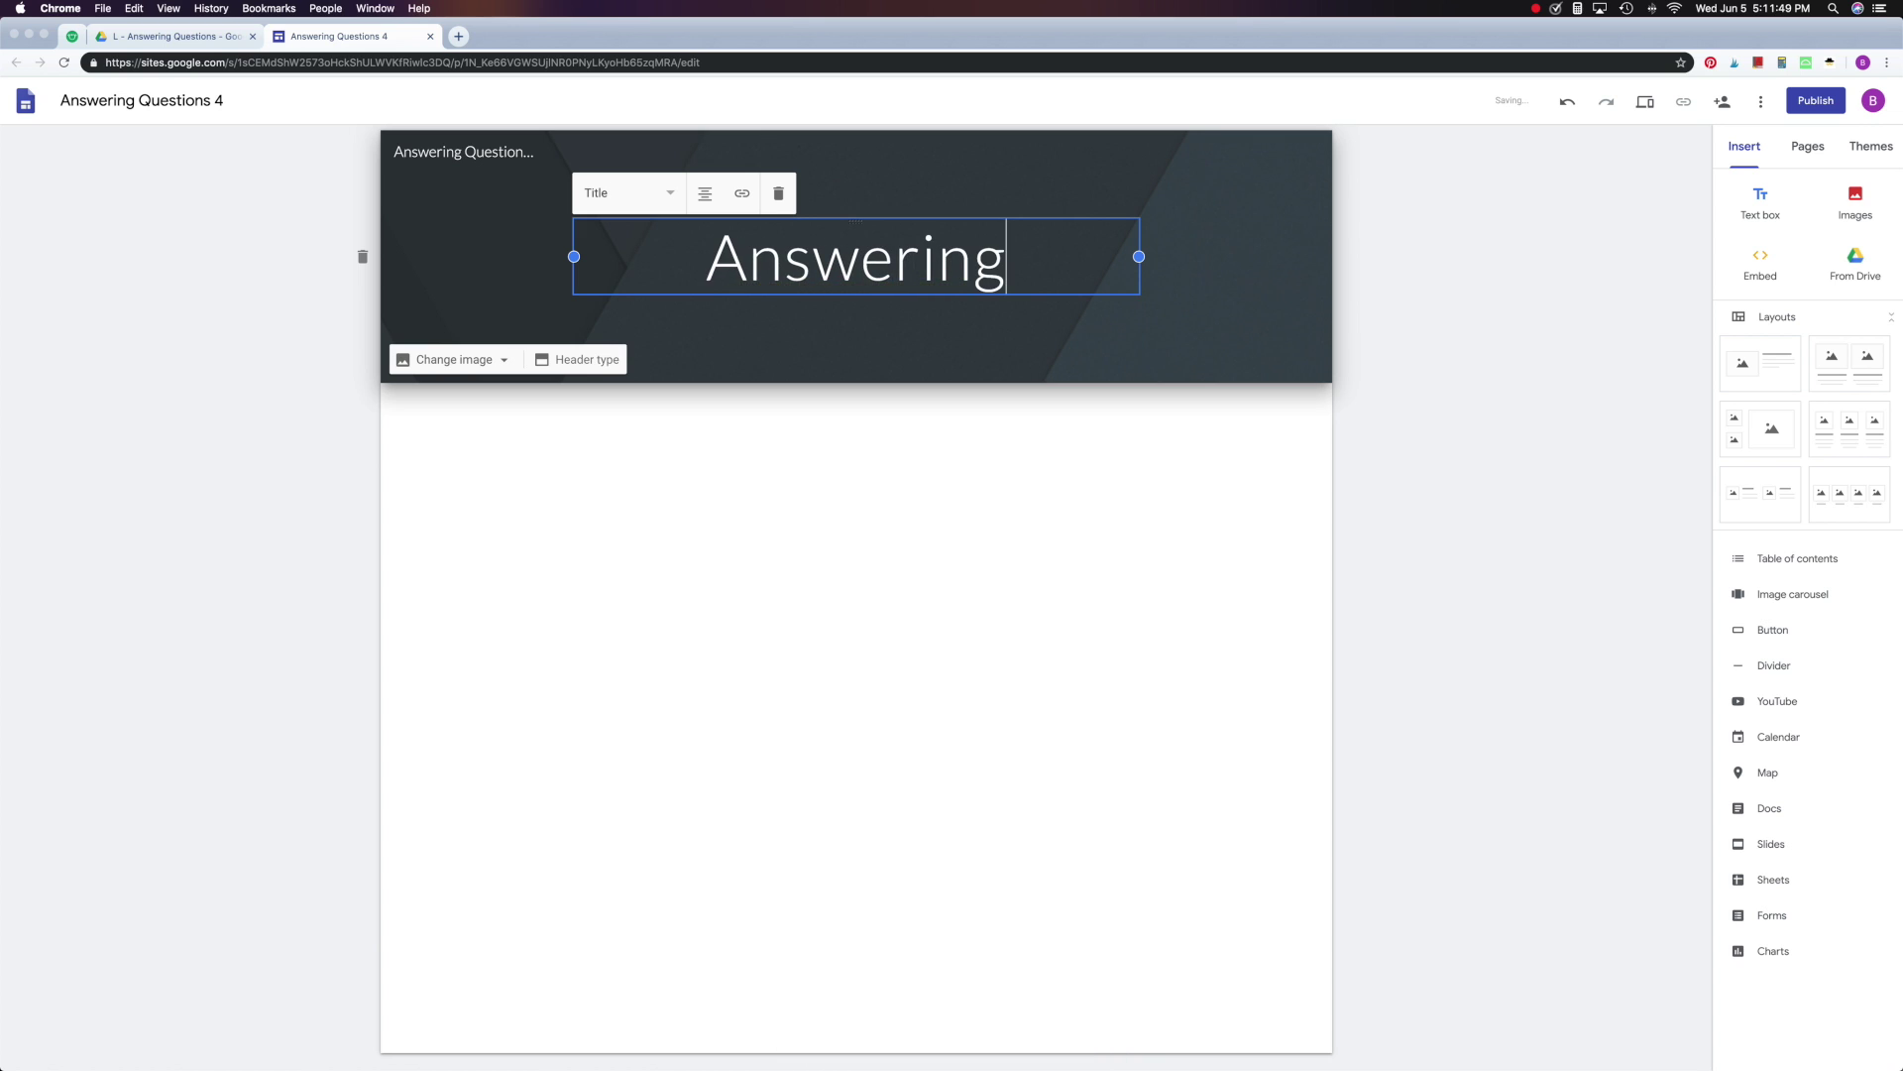
text( Questions)
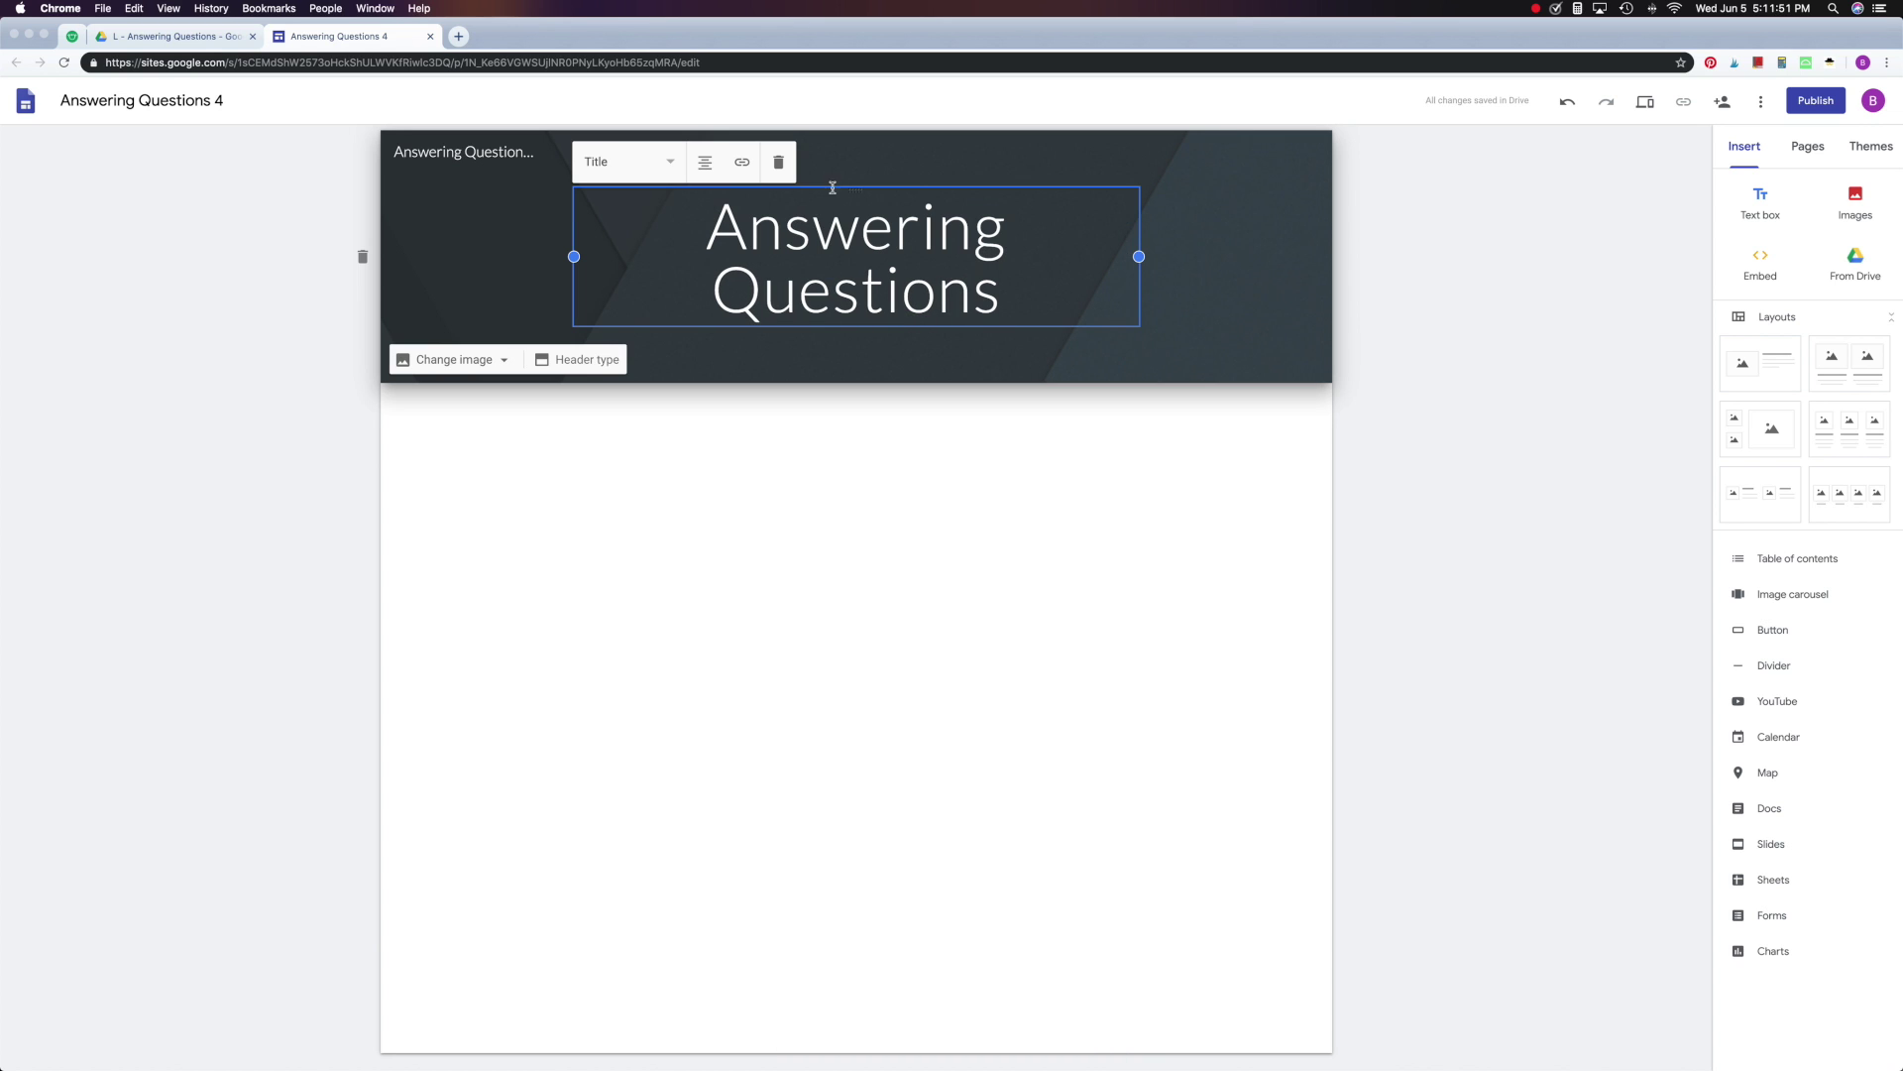
drag(1140, 256, 1212, 255)
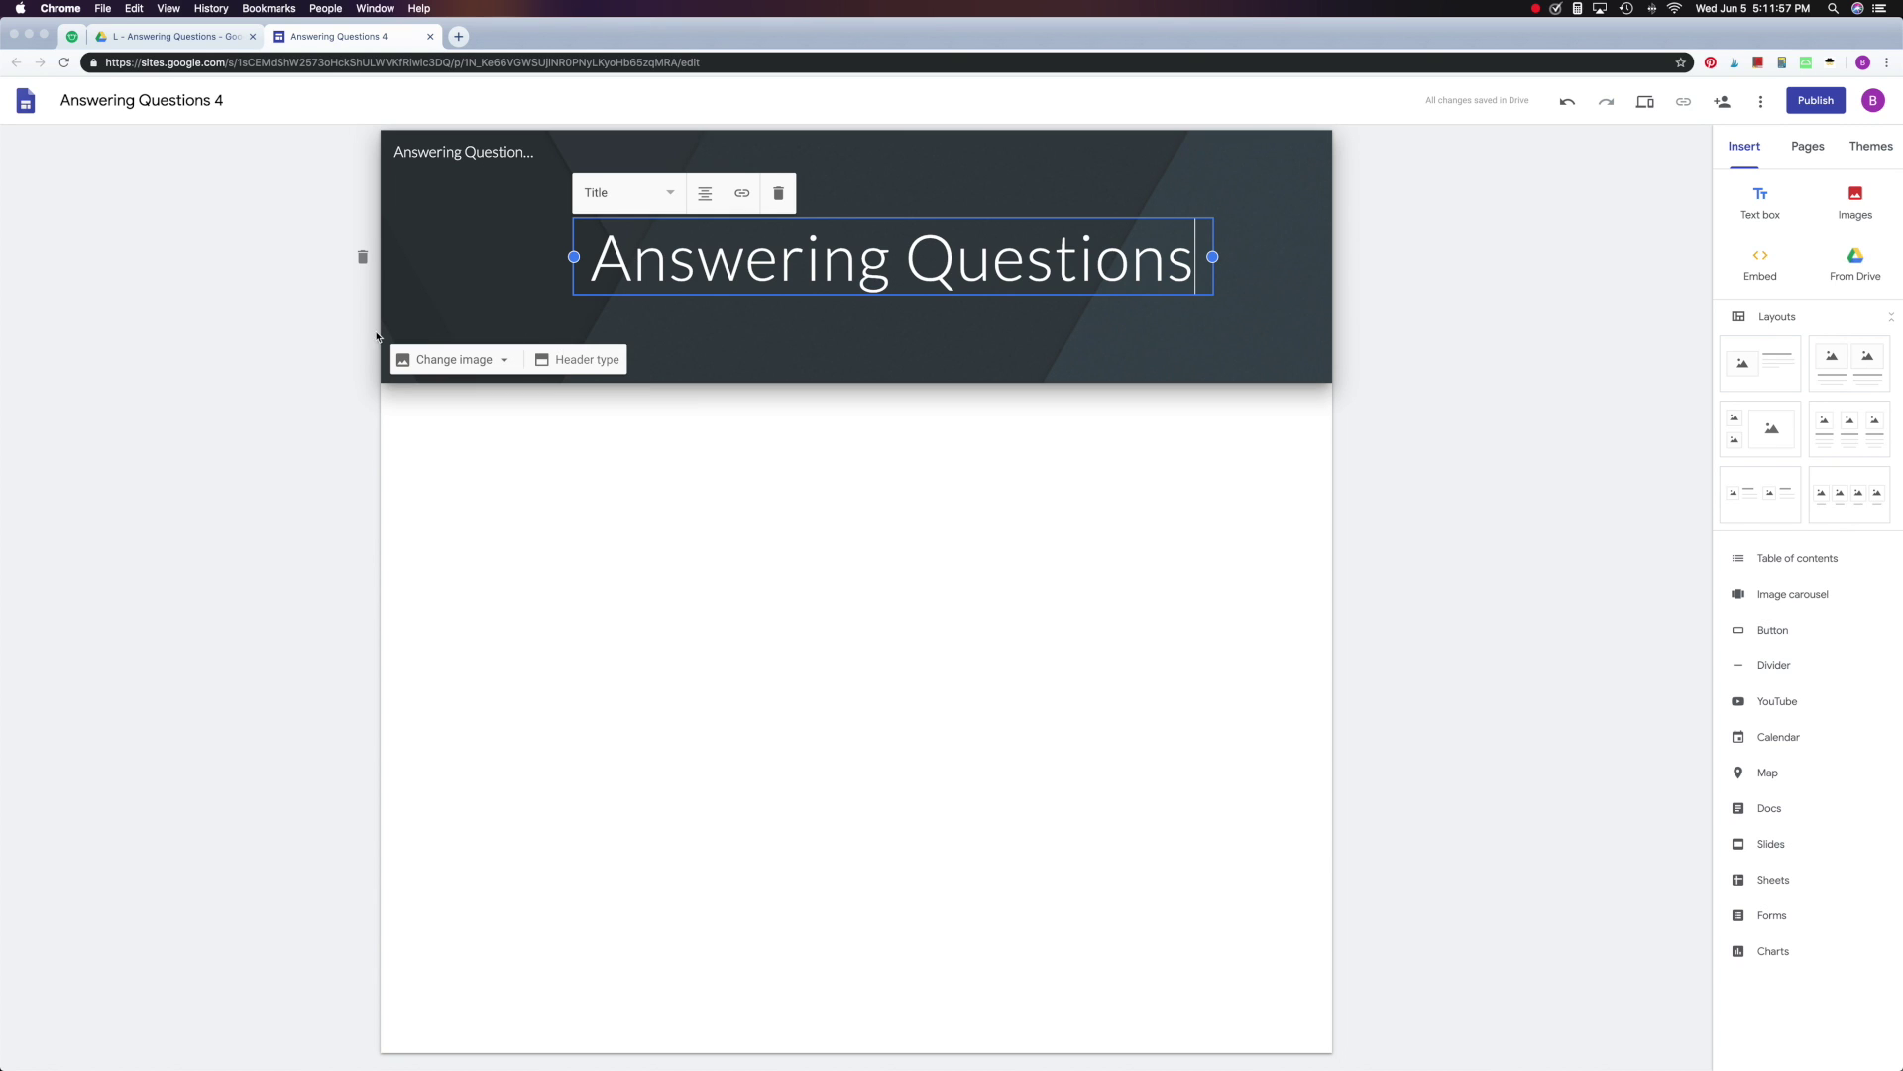
click(578, 361)
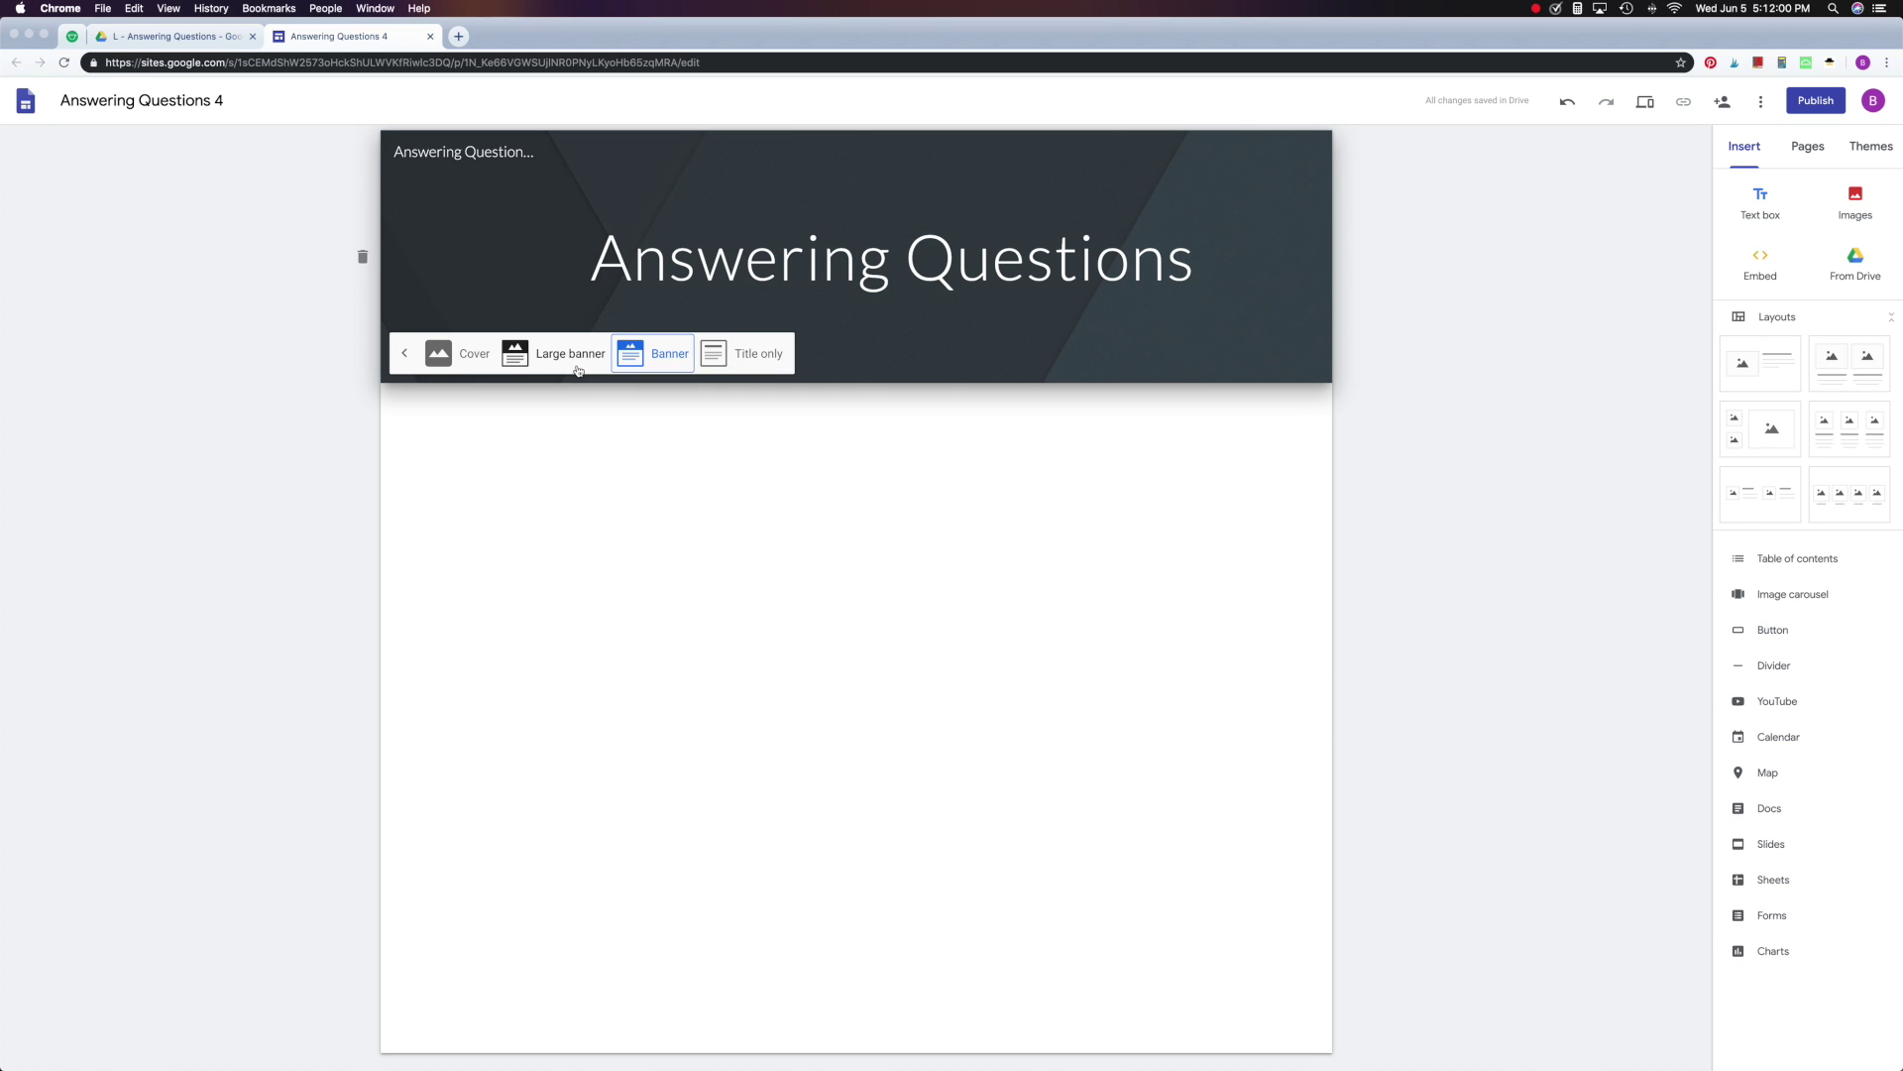
- Try the Title only, Large banner and Cover header types, then settle on Banner
click(759, 353)
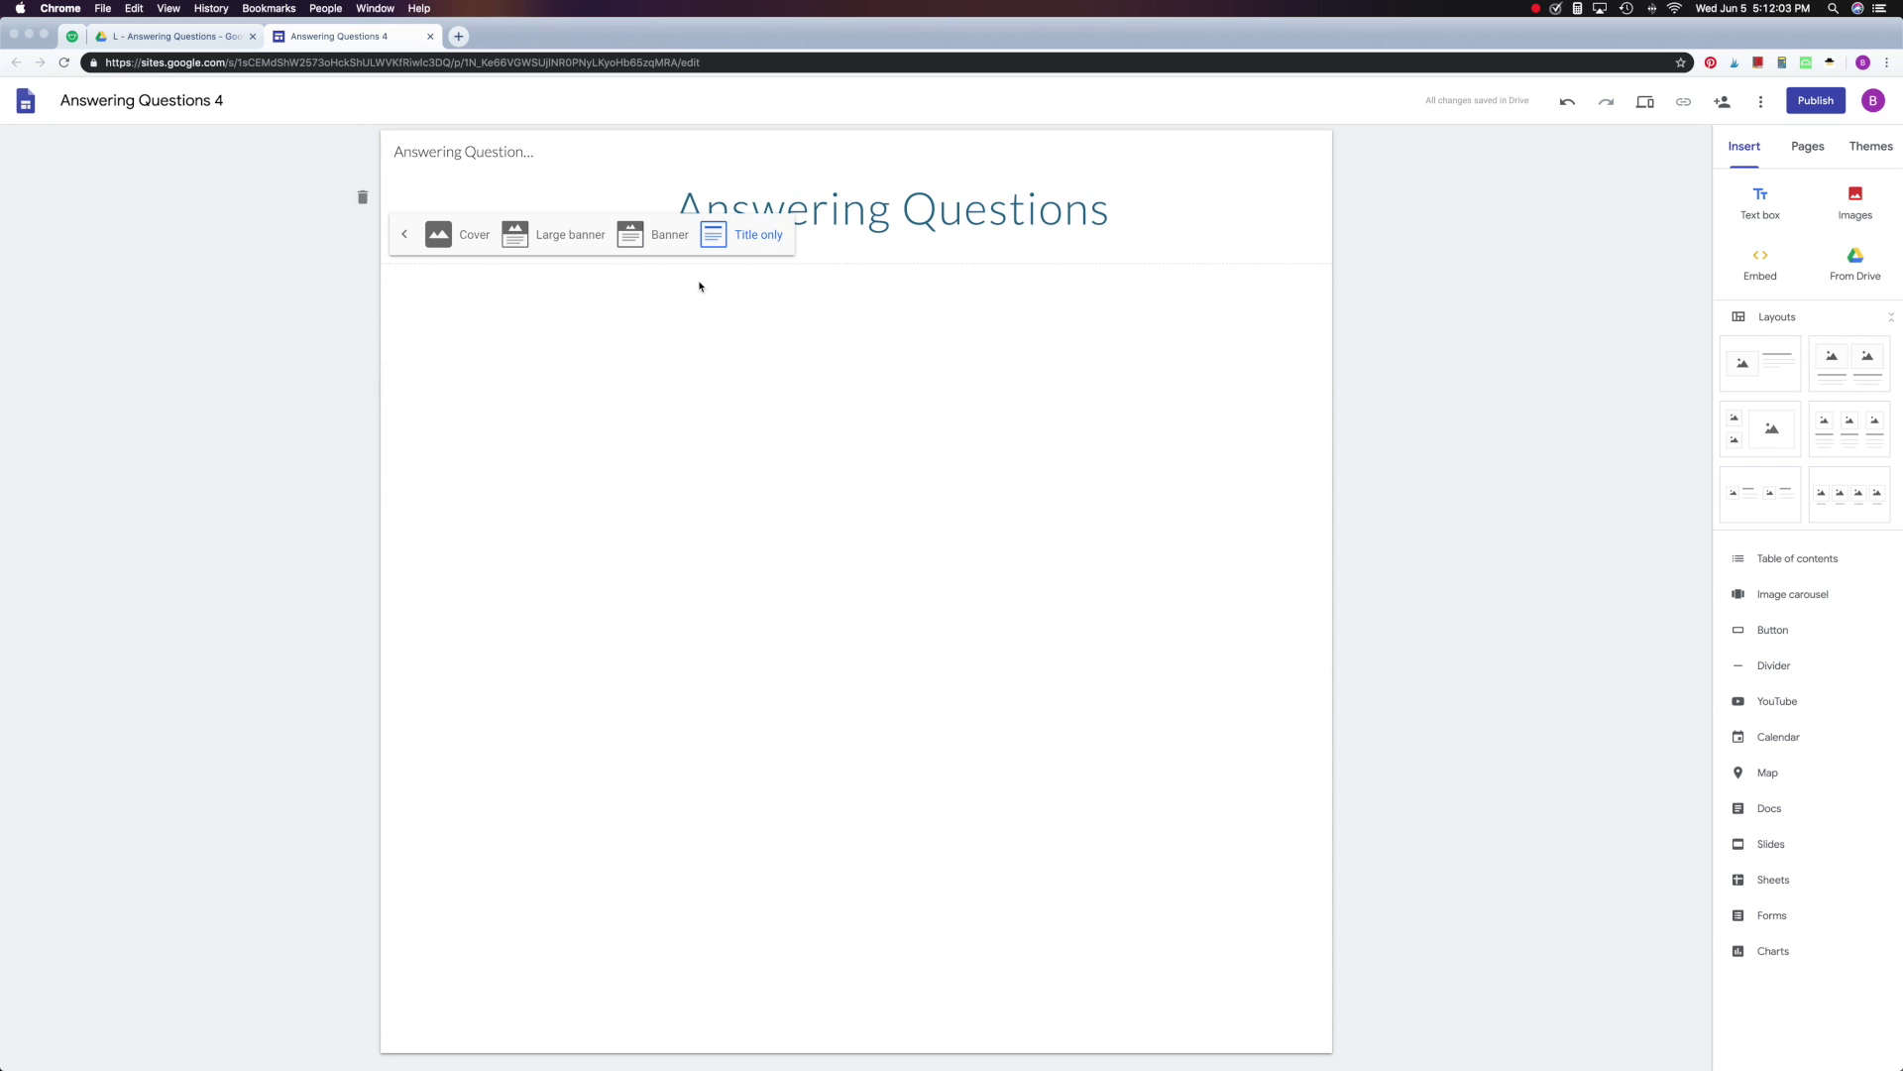
click(644, 235)
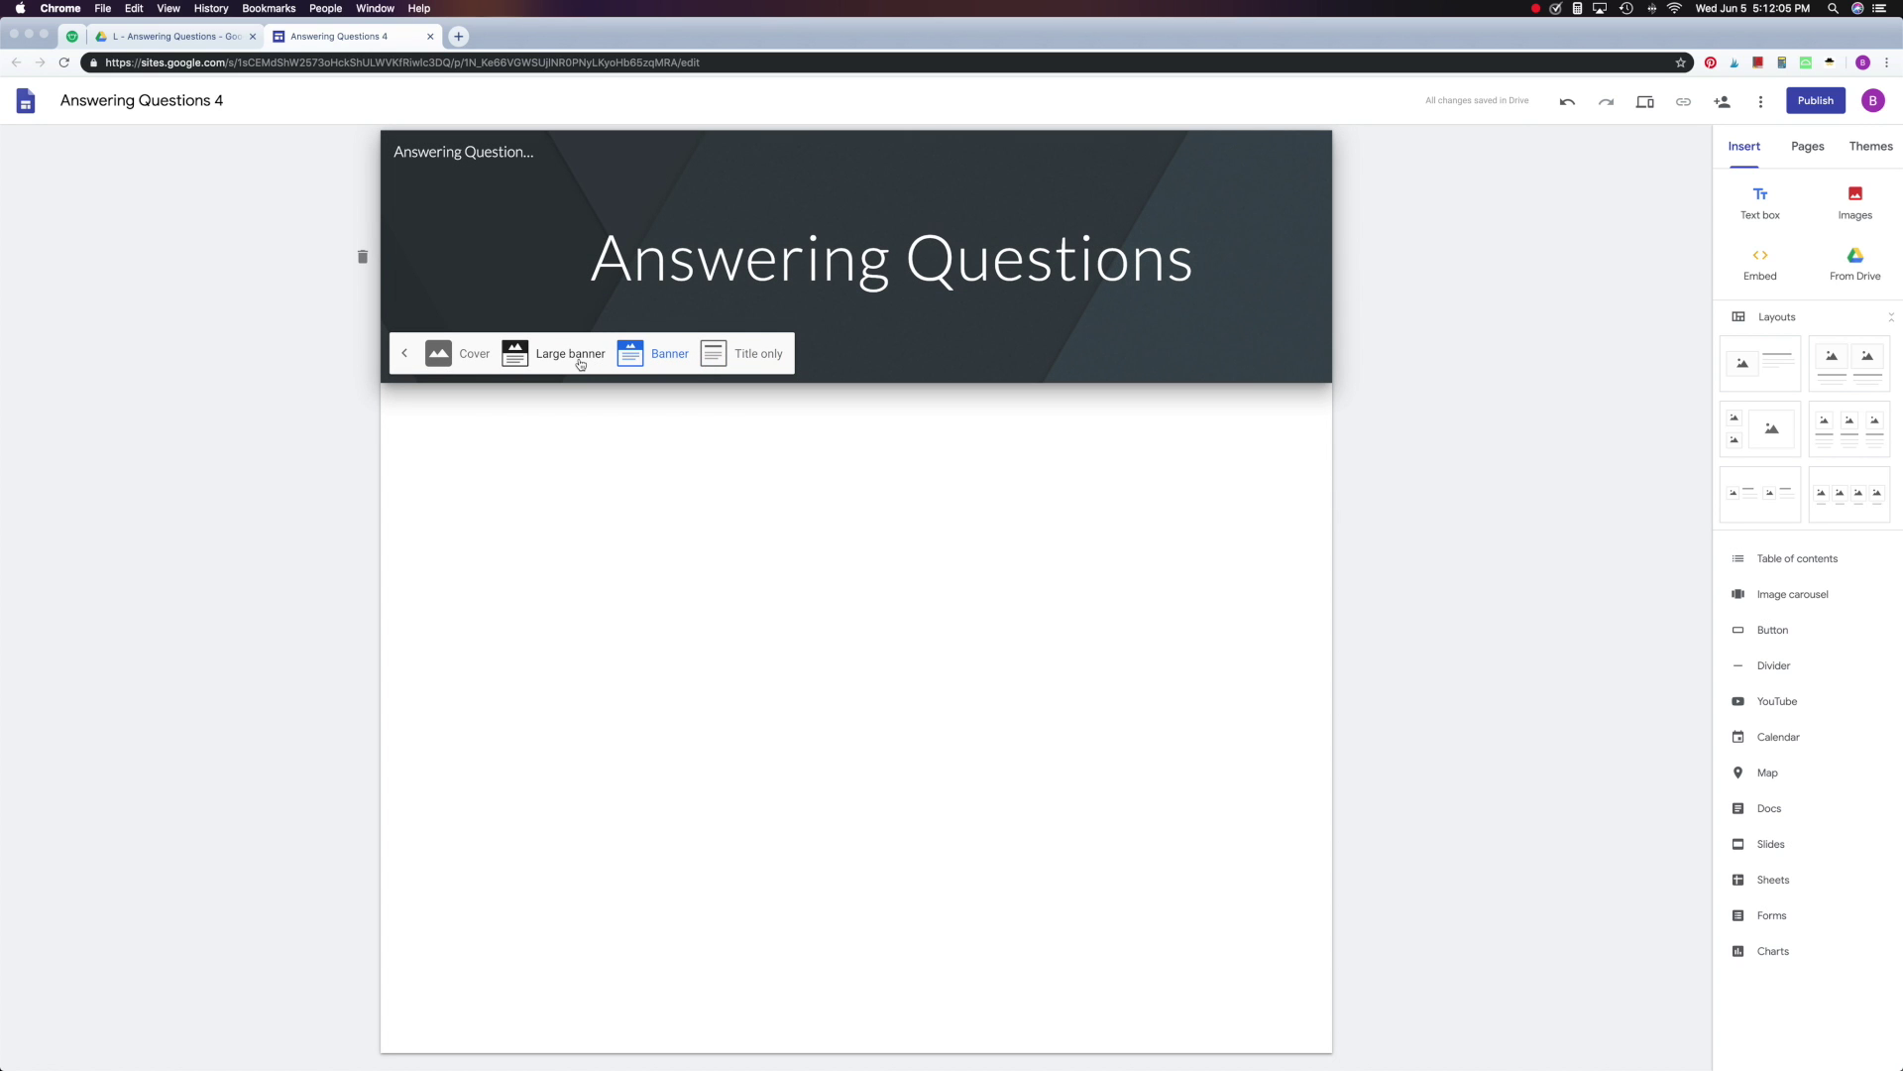
click(581, 364)
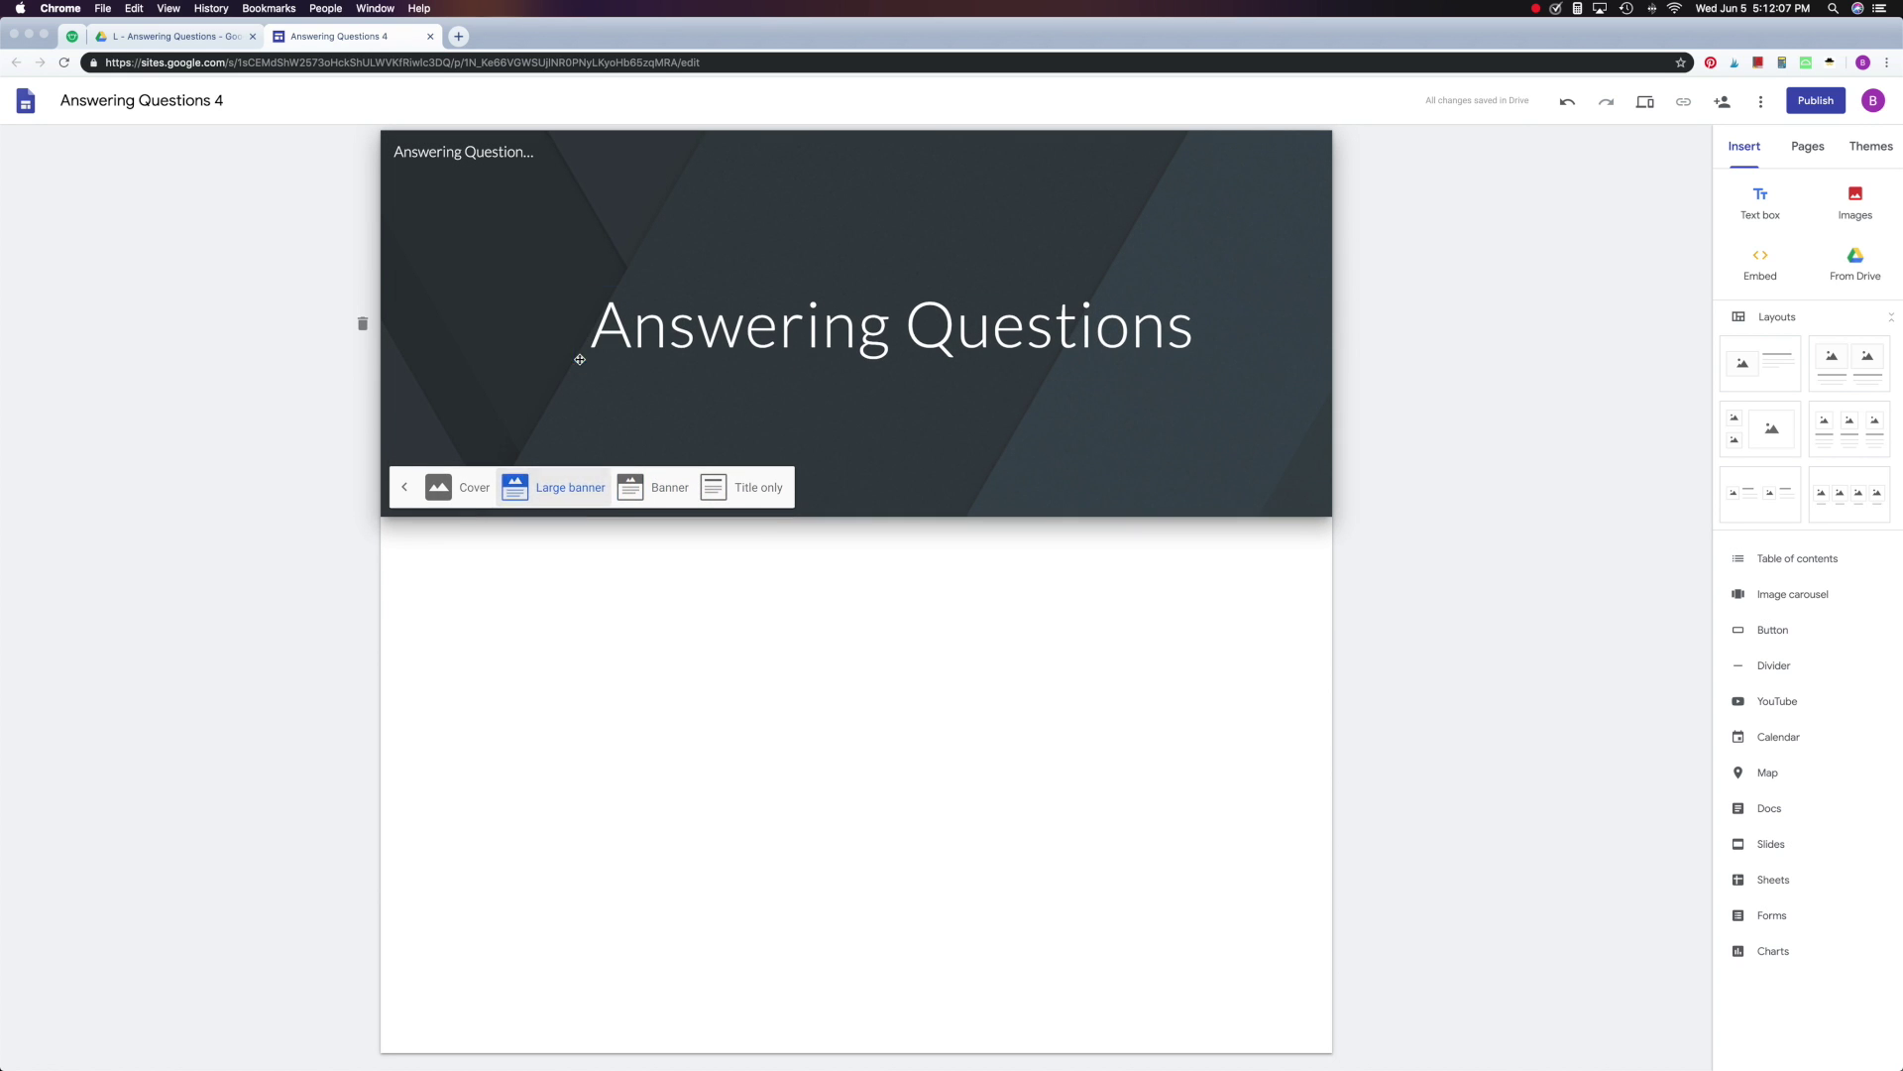
click(482, 498)
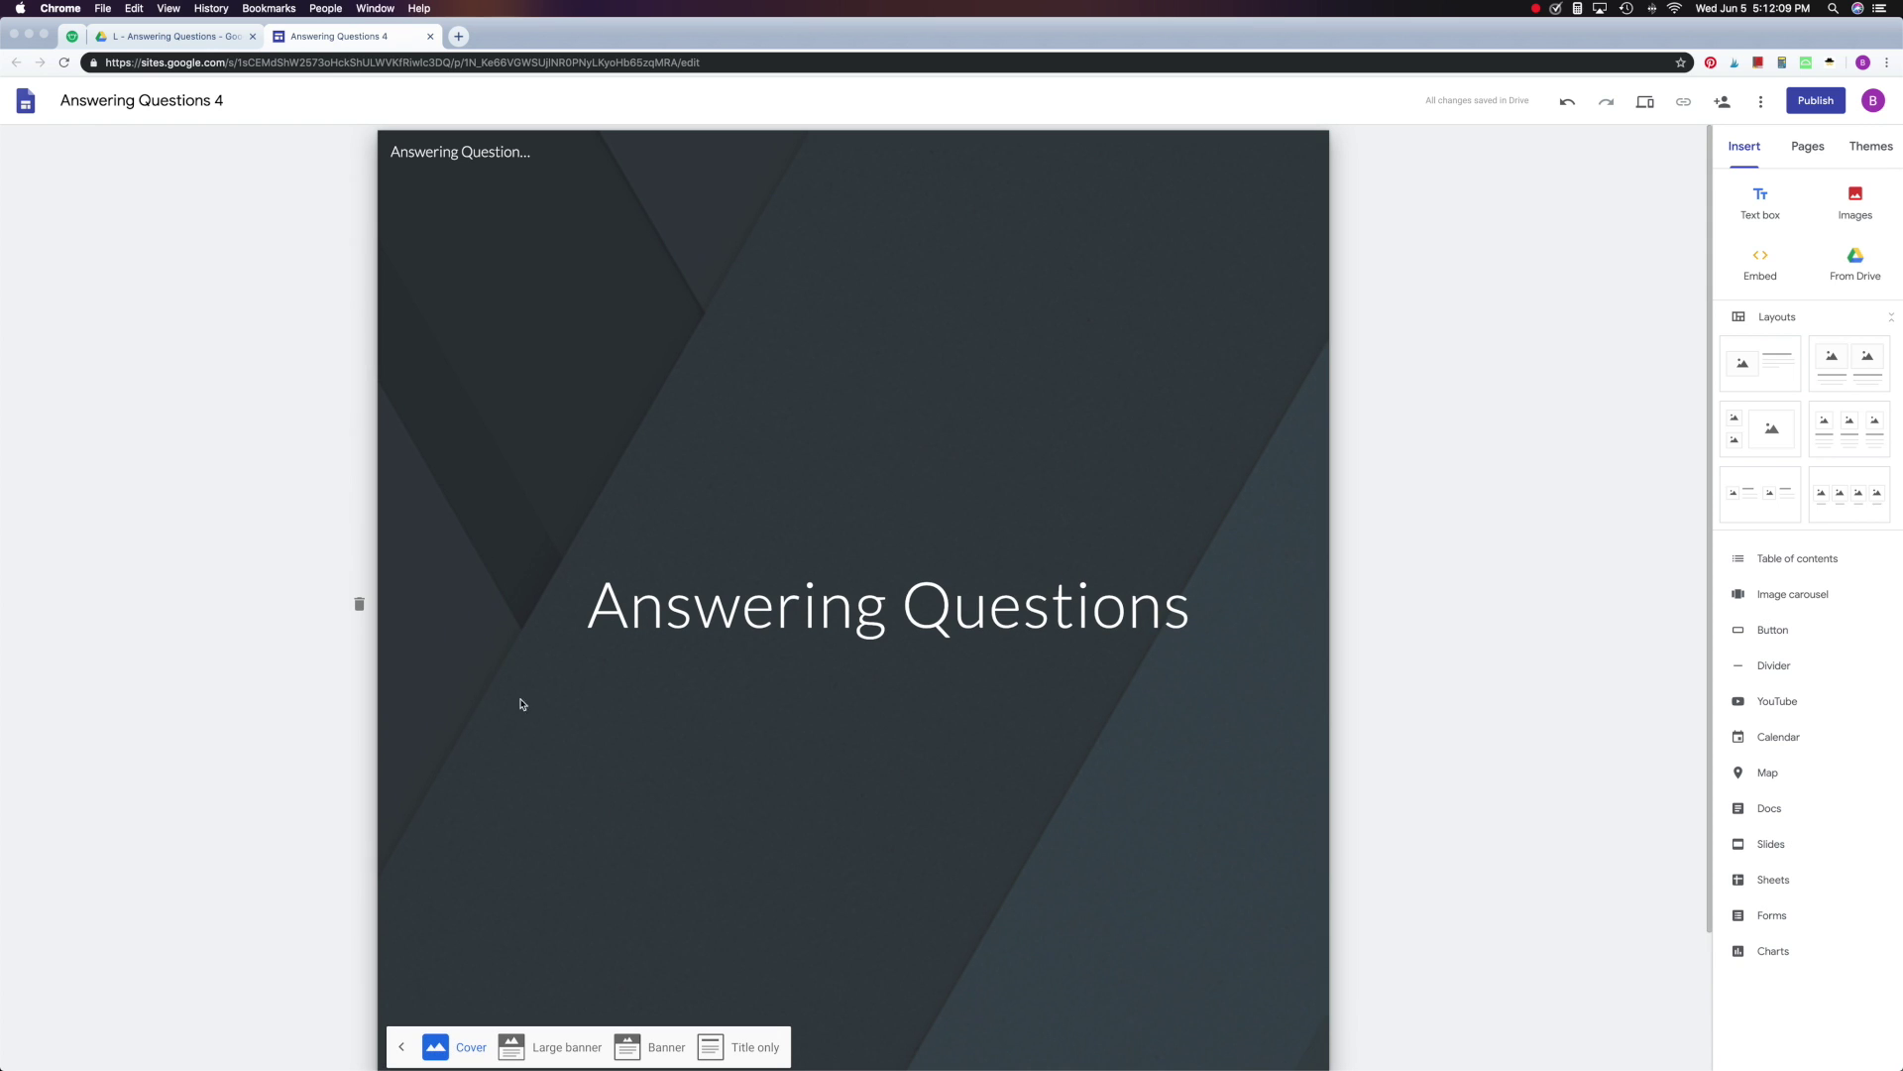
click(660, 1048)
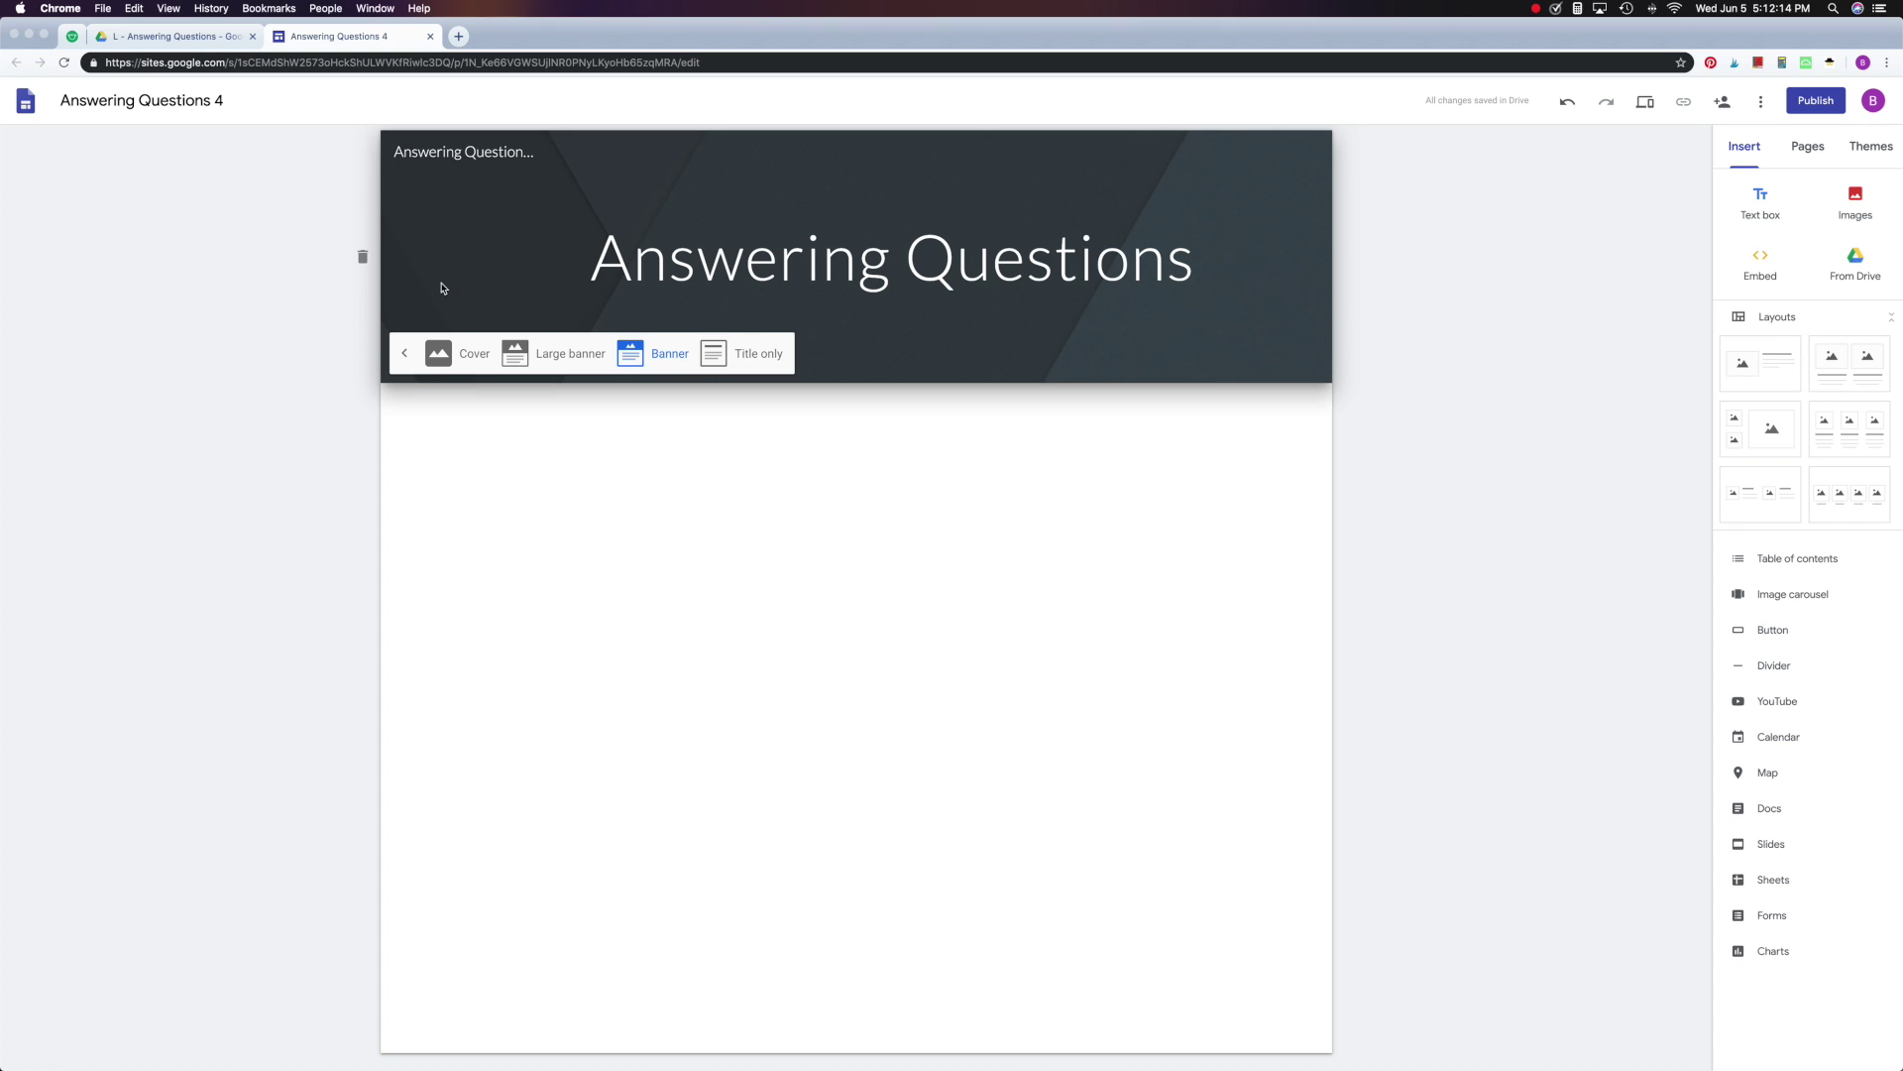
click(404, 354)
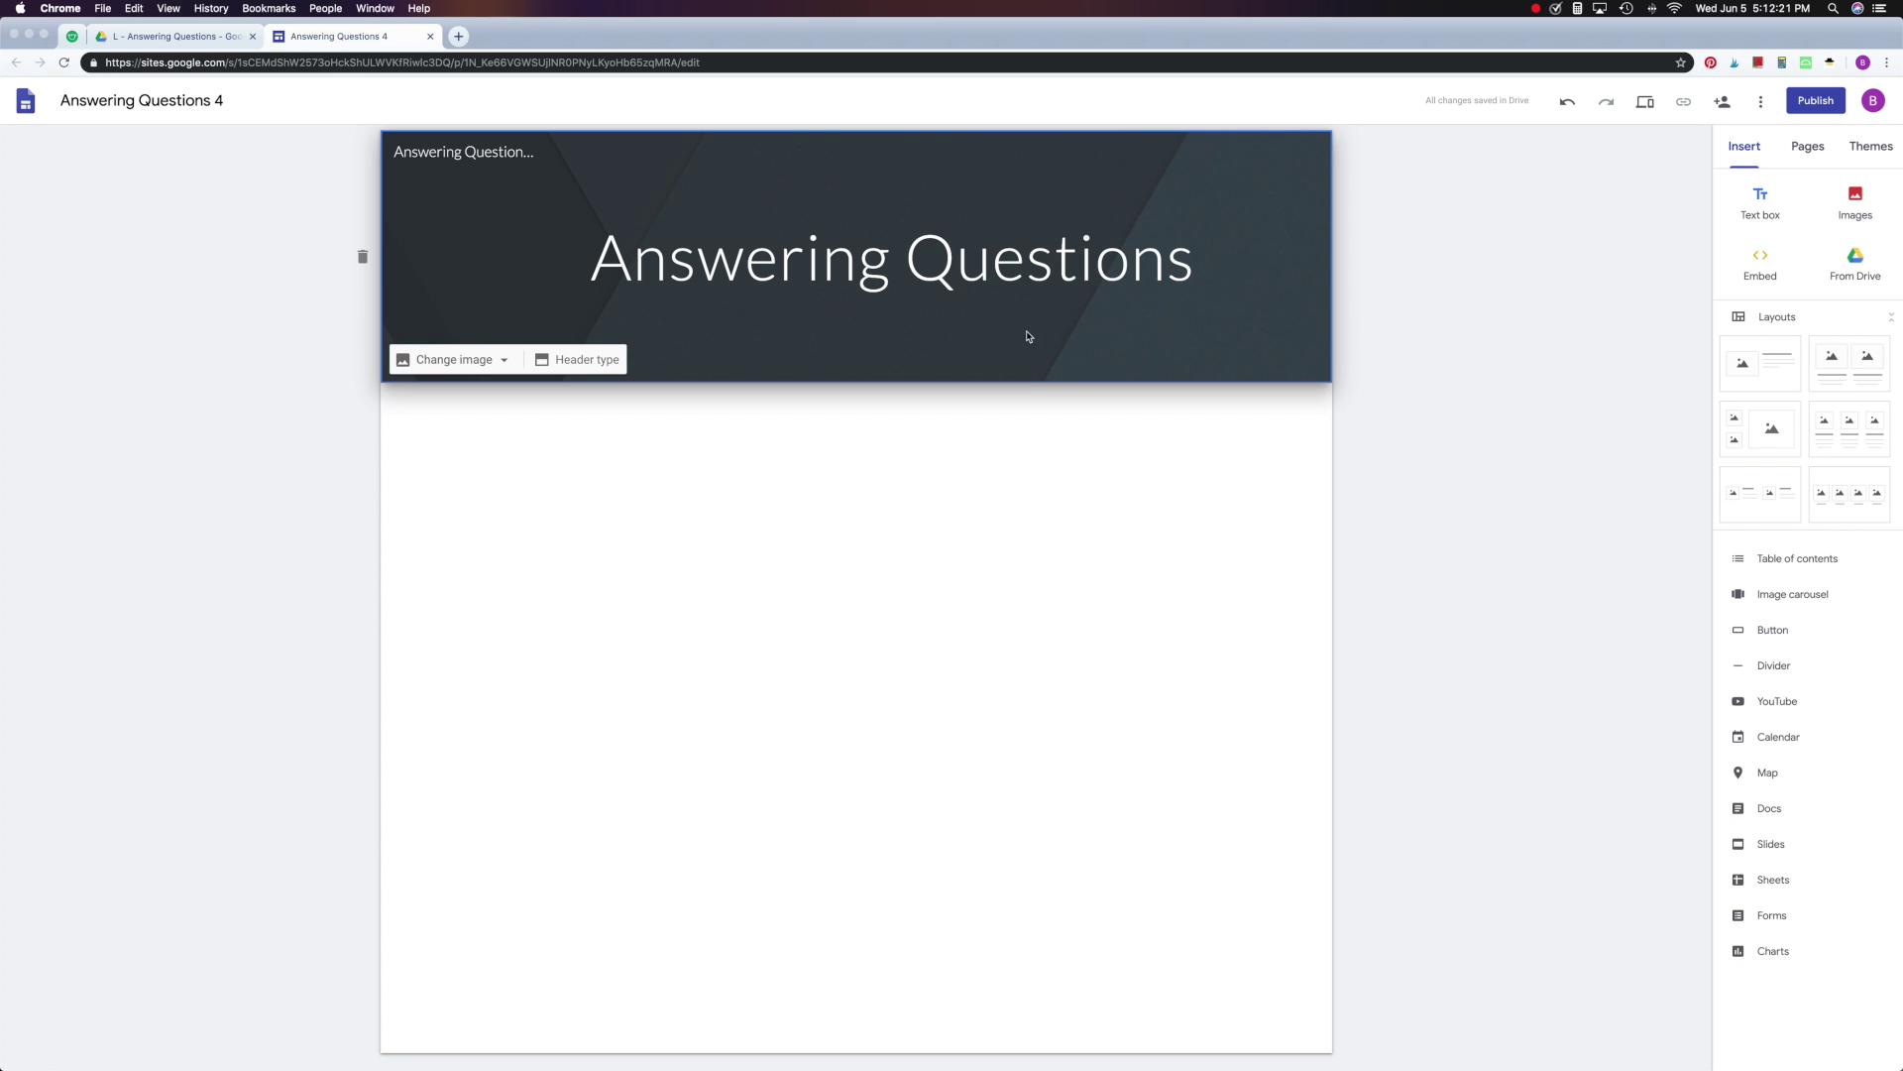
- Set the header background to the clouds image from the Gallery, loading more images to find it
click(506, 363)
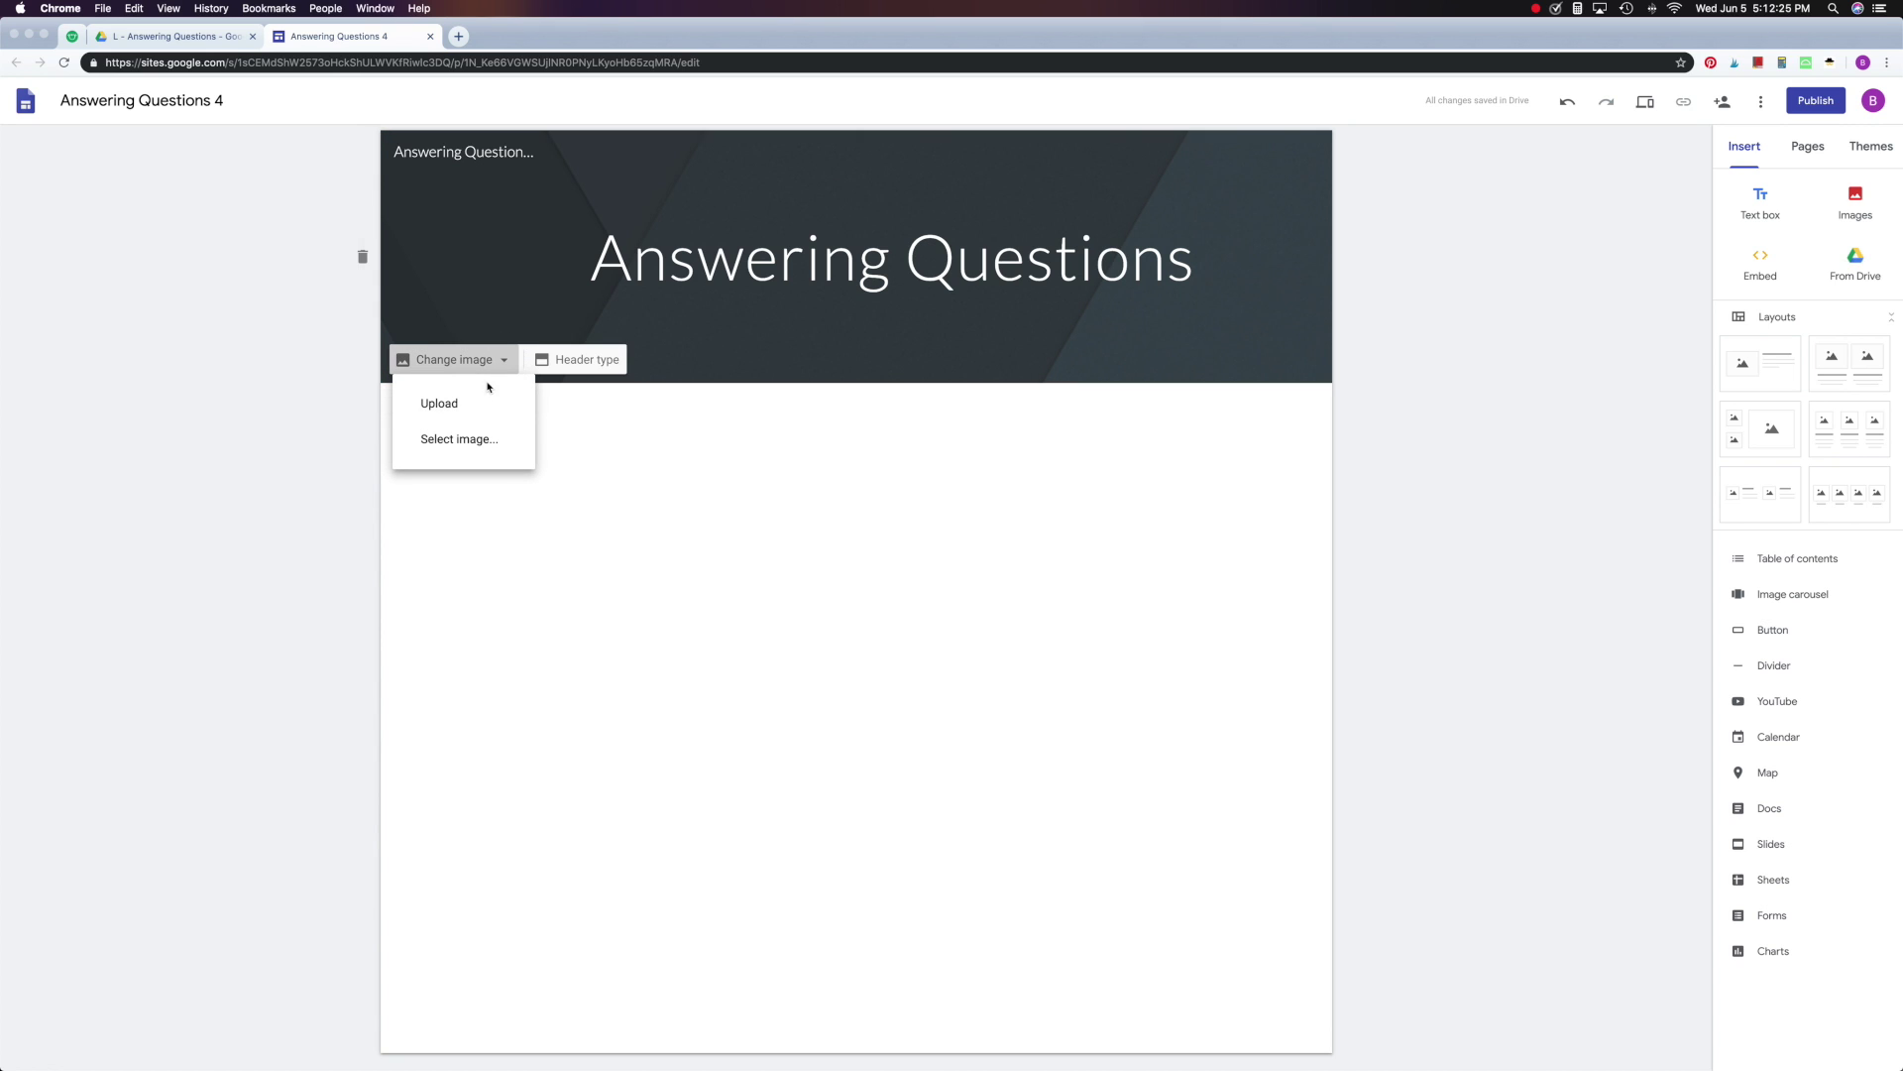
click(481, 443)
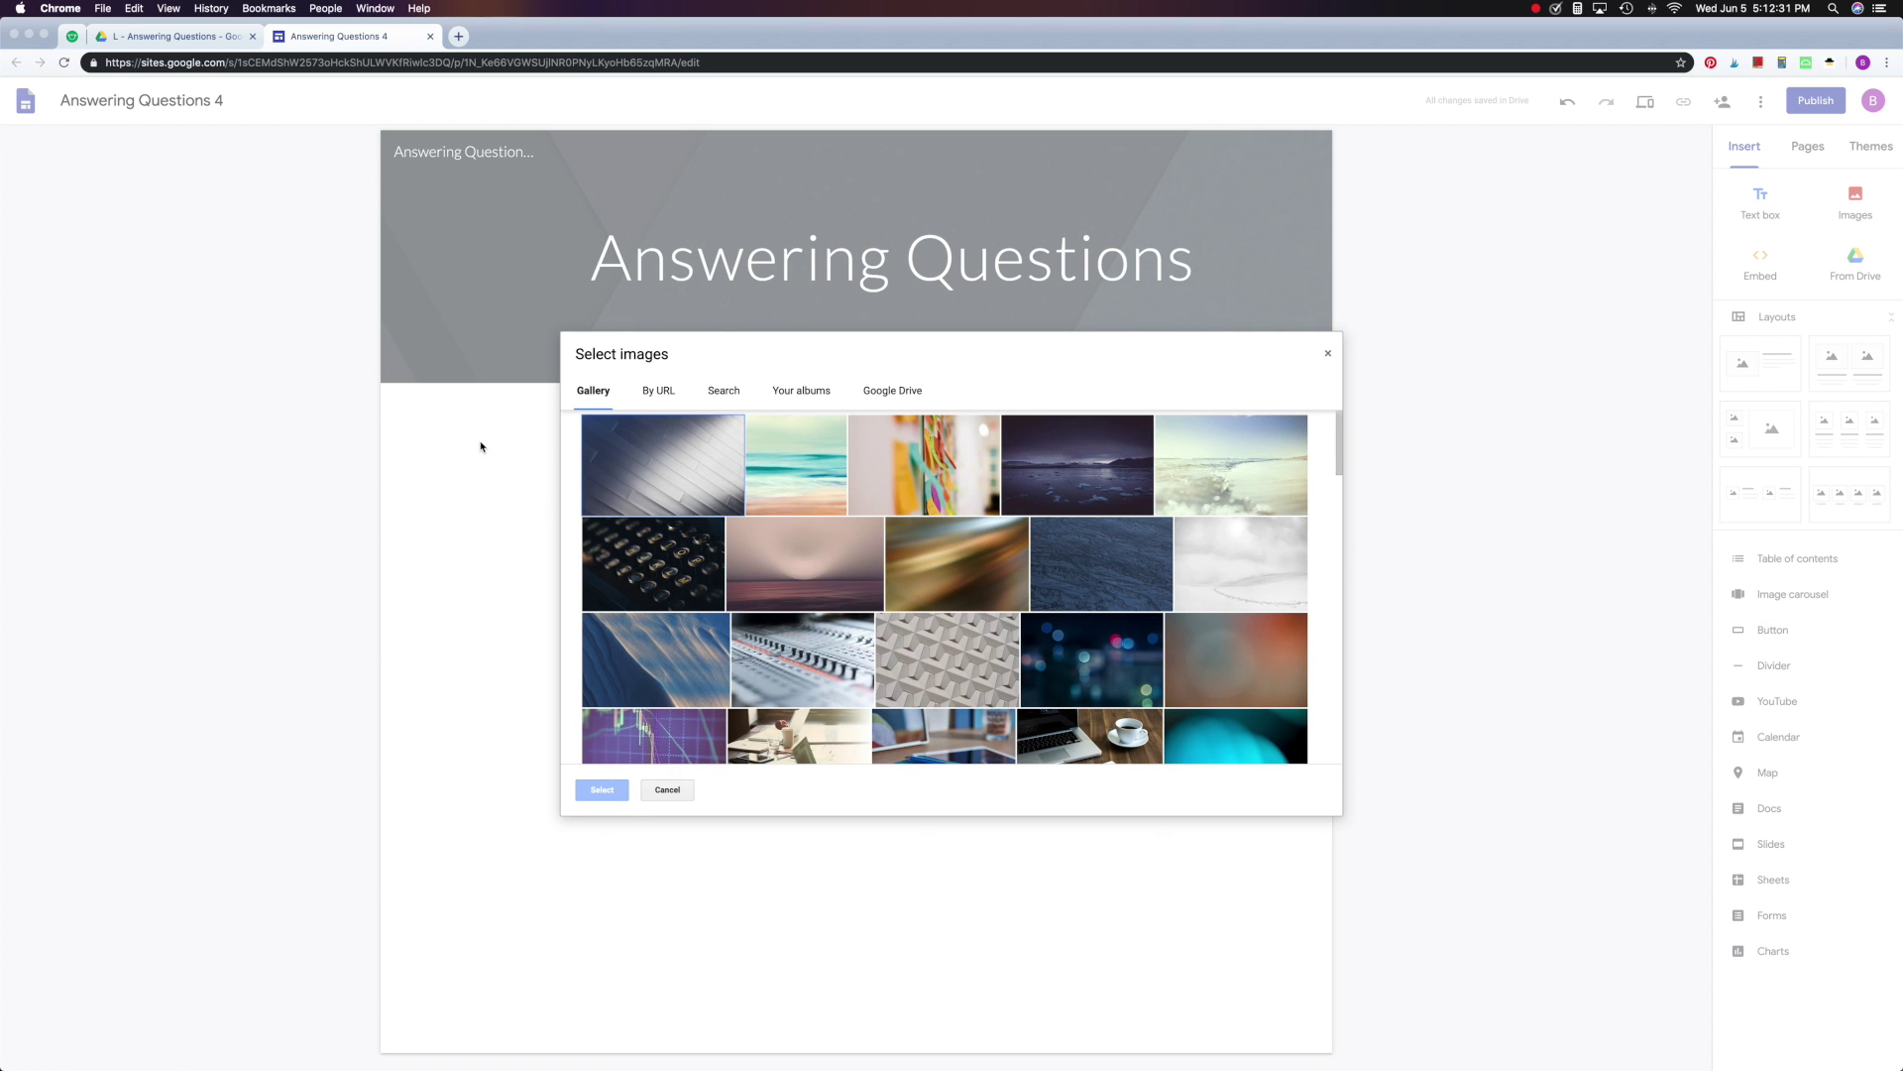
mouse_move(749, 569)
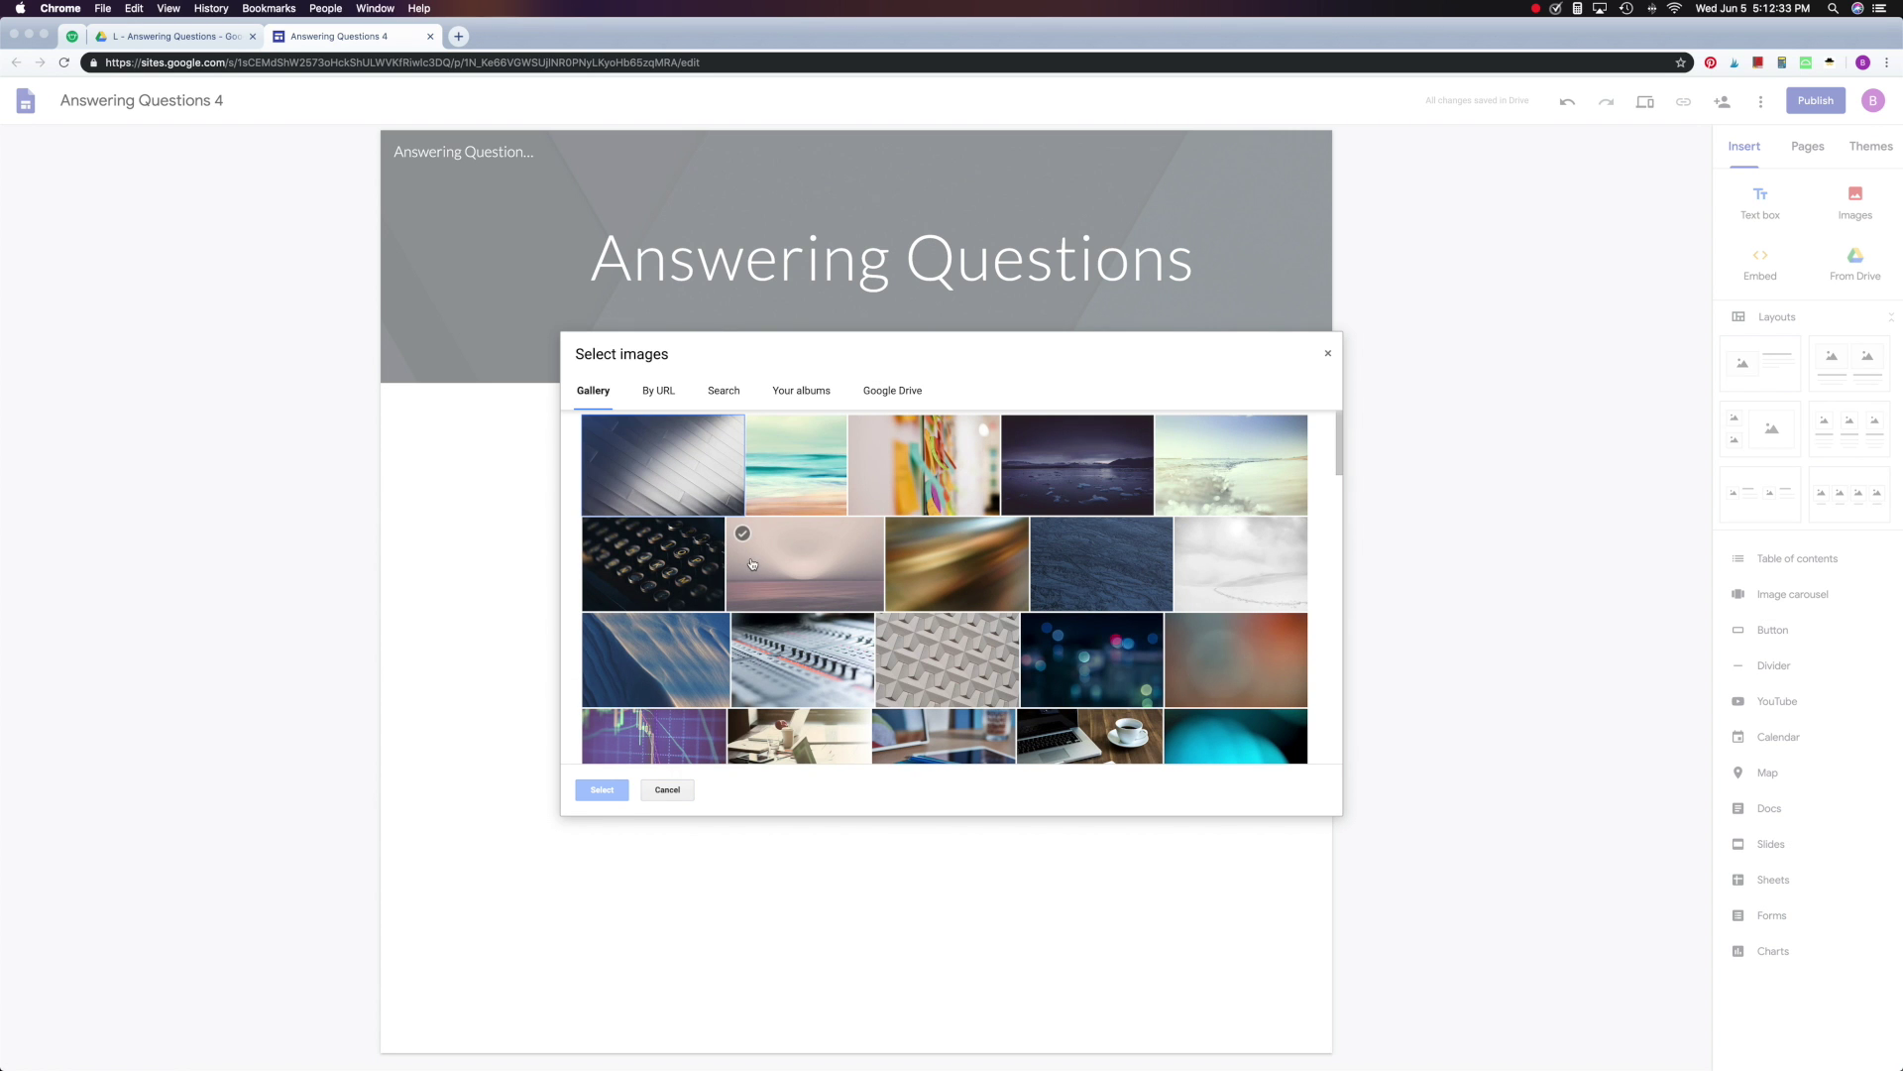
scroll(753, 563, down, 10)
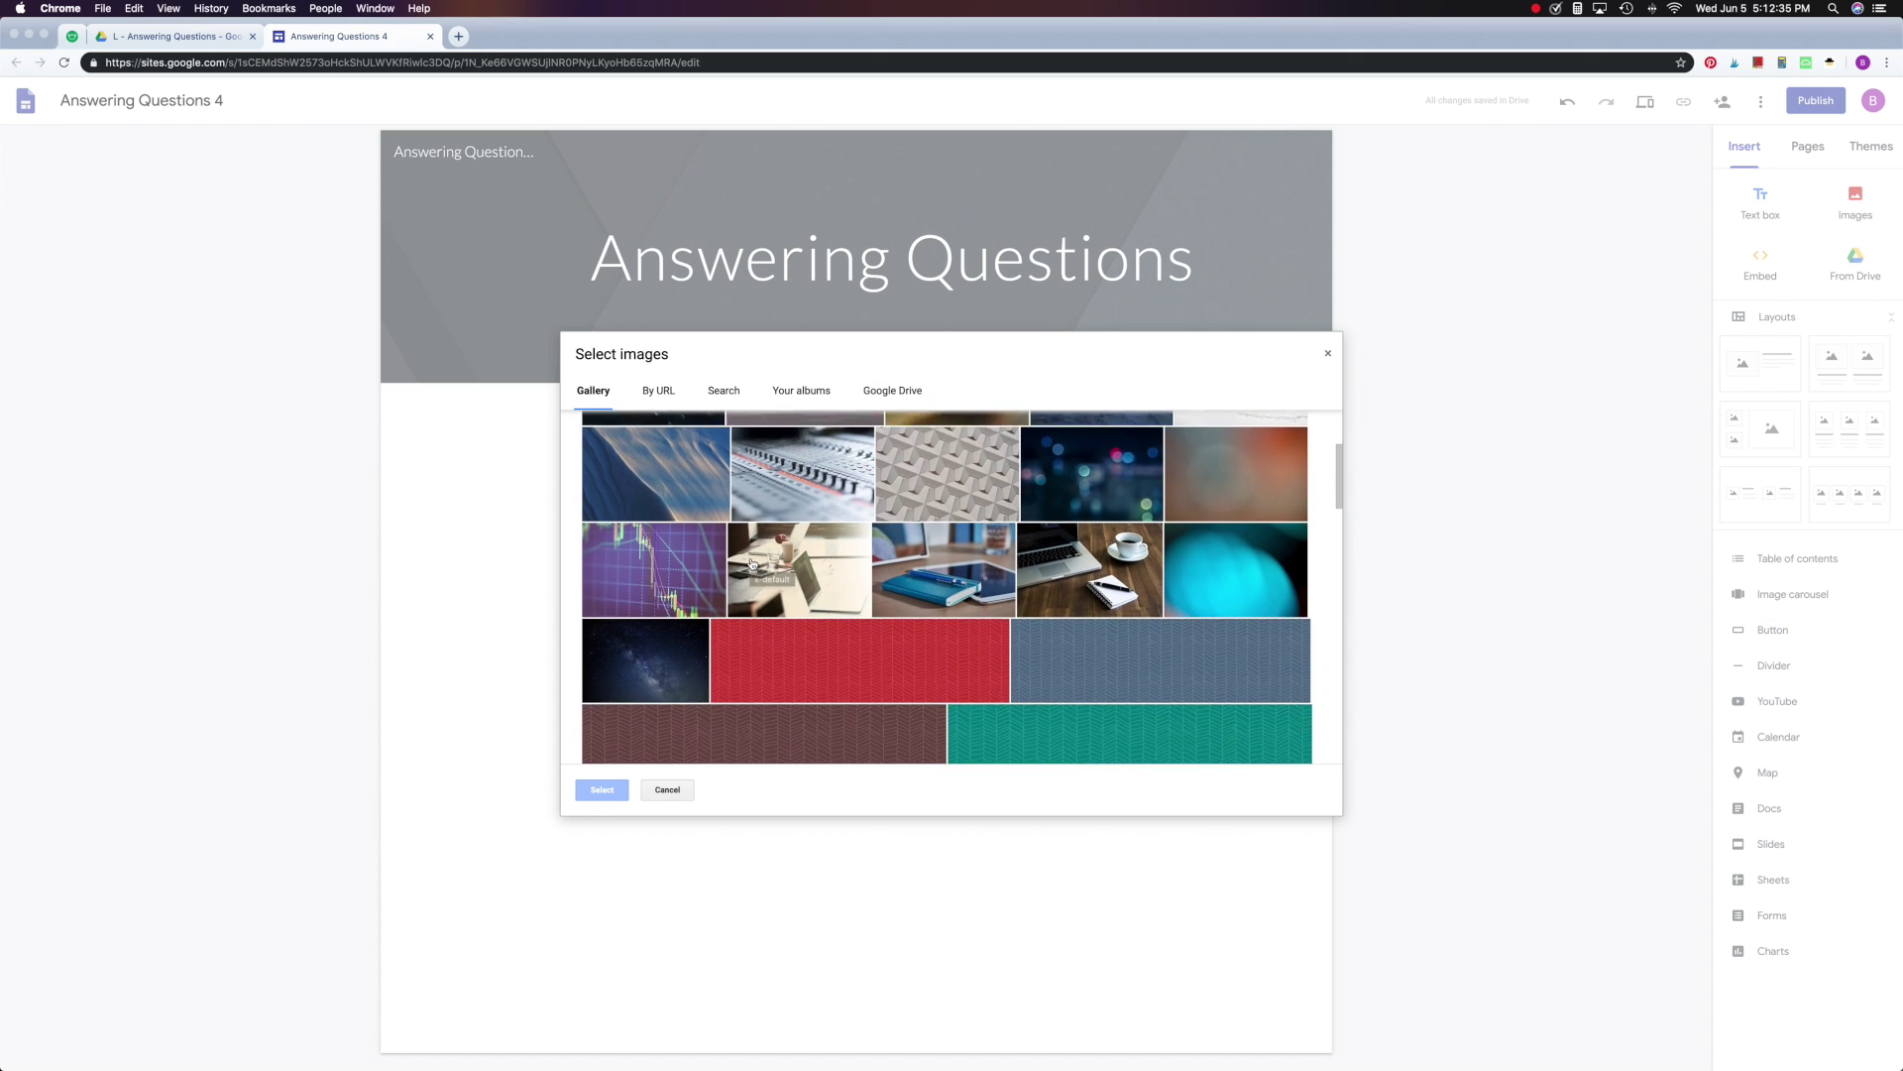
scroll(753, 563, down, 10)
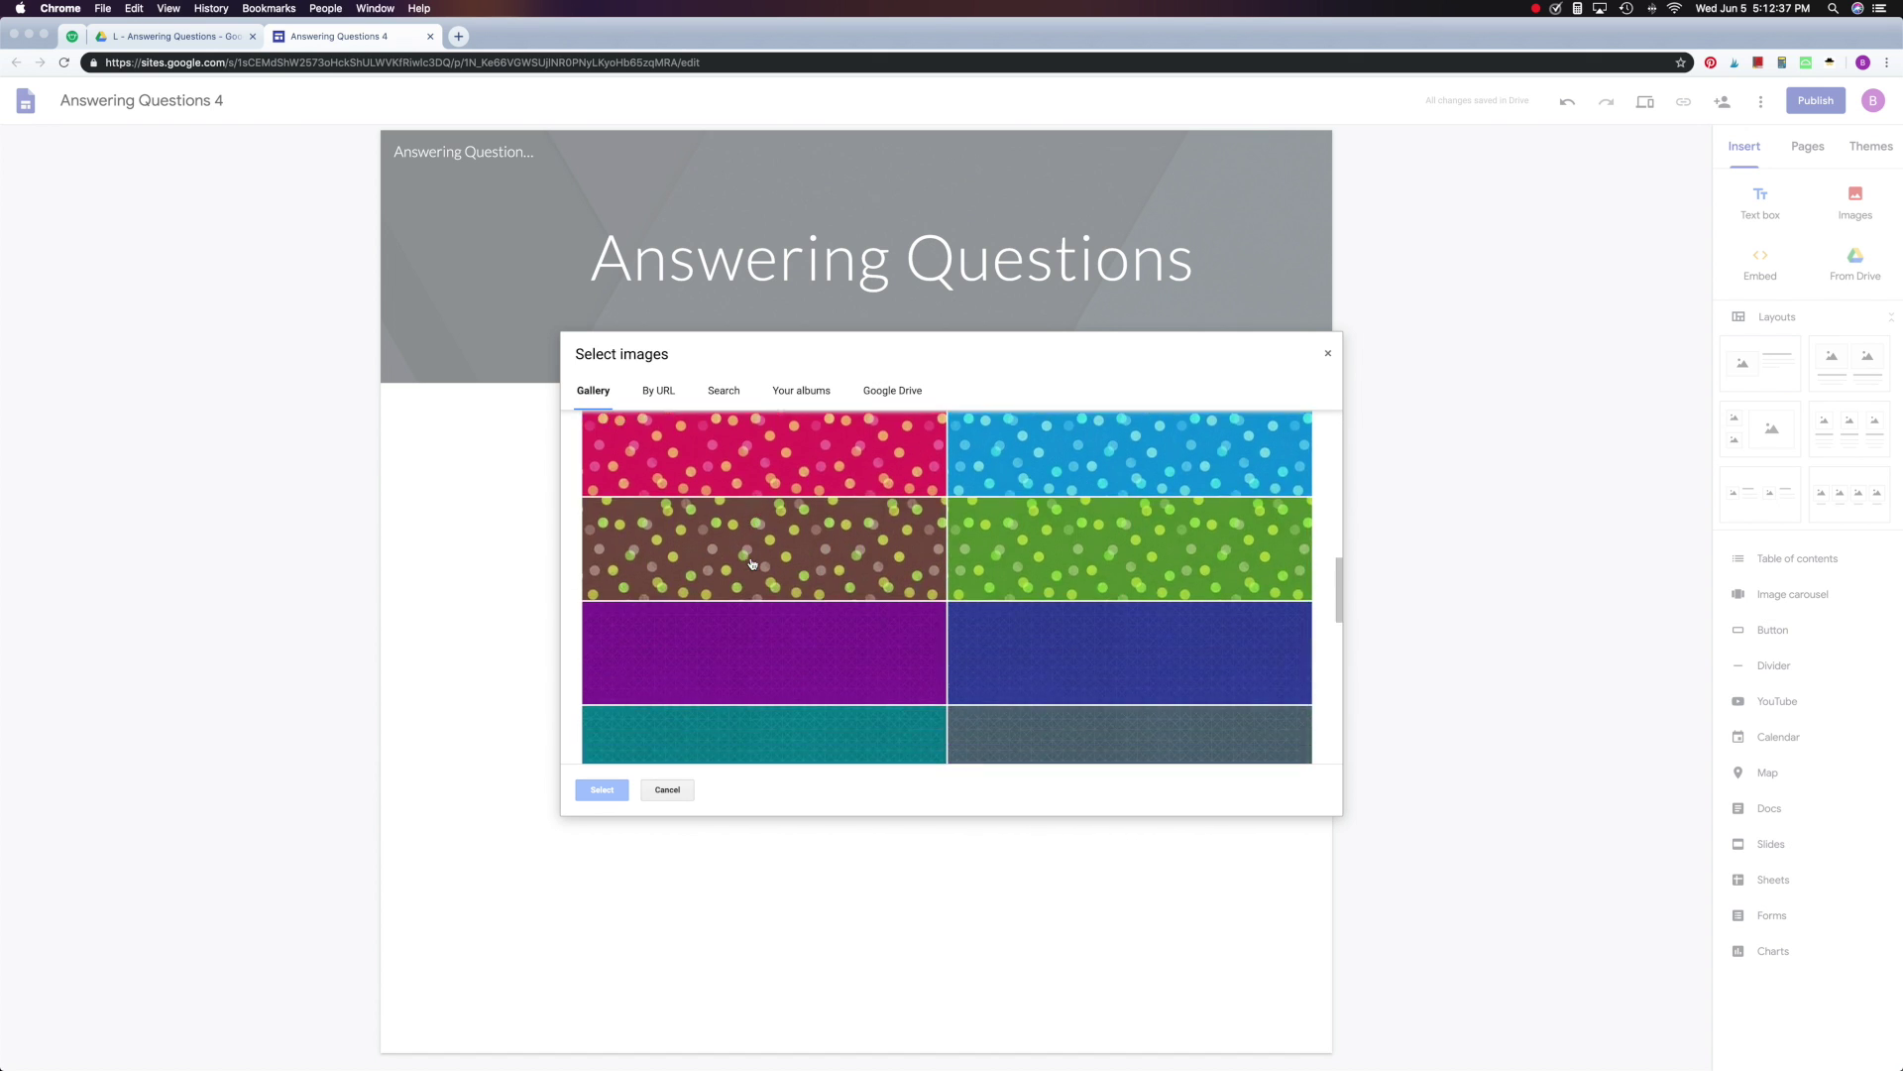
scroll(753, 563, down, 8)
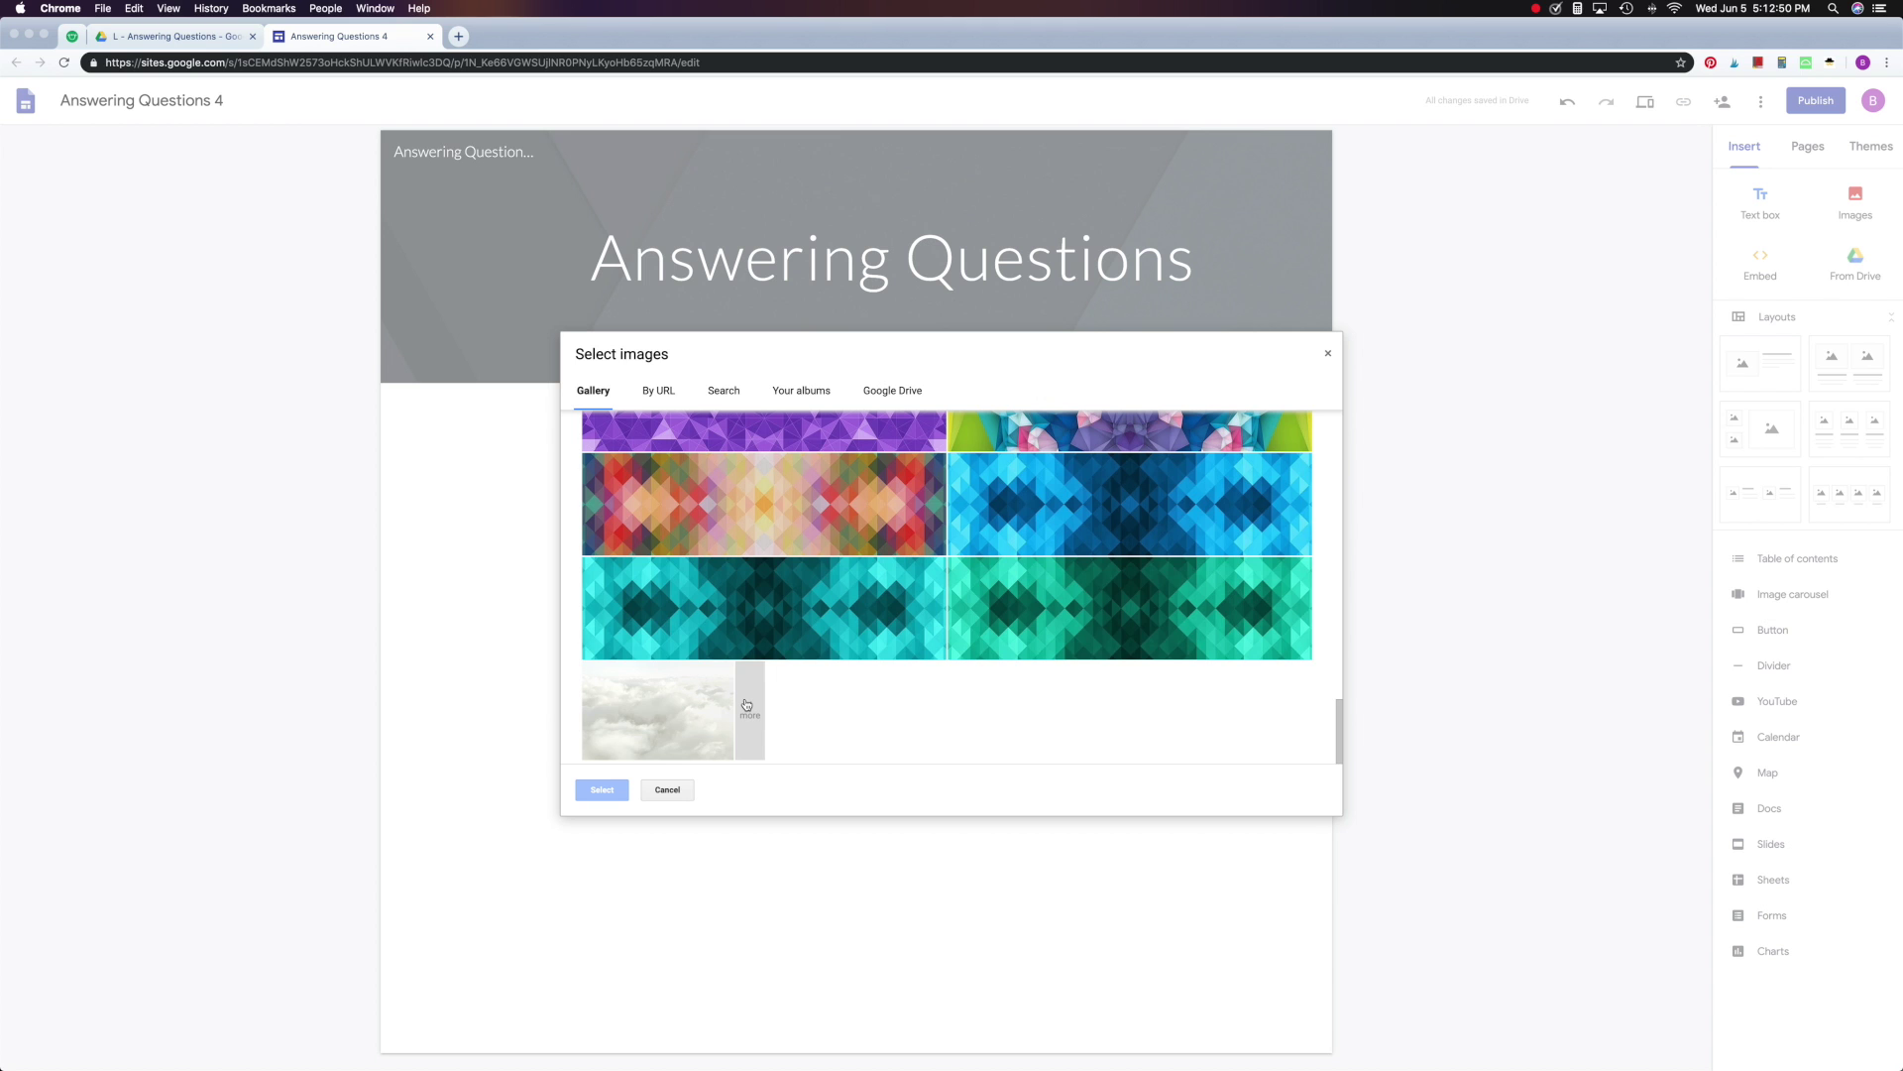
click(746, 705)
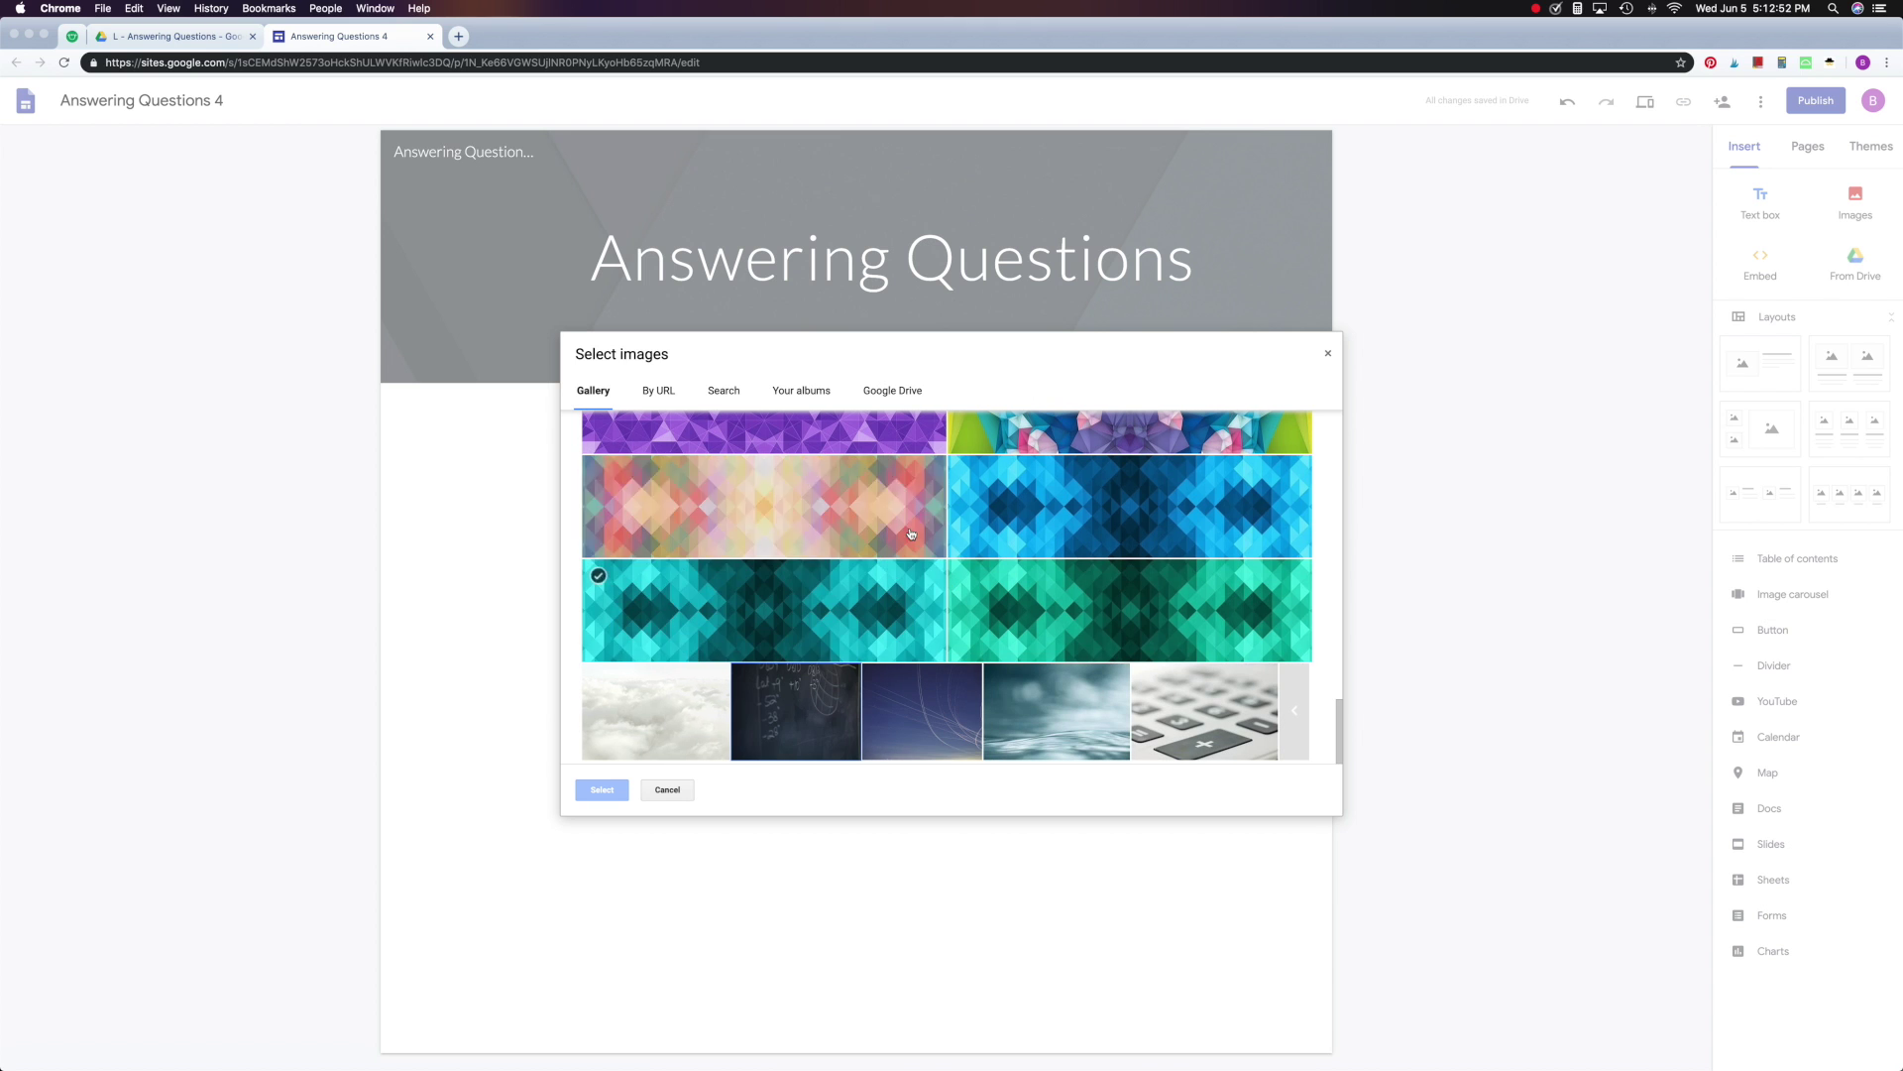
click(684, 699)
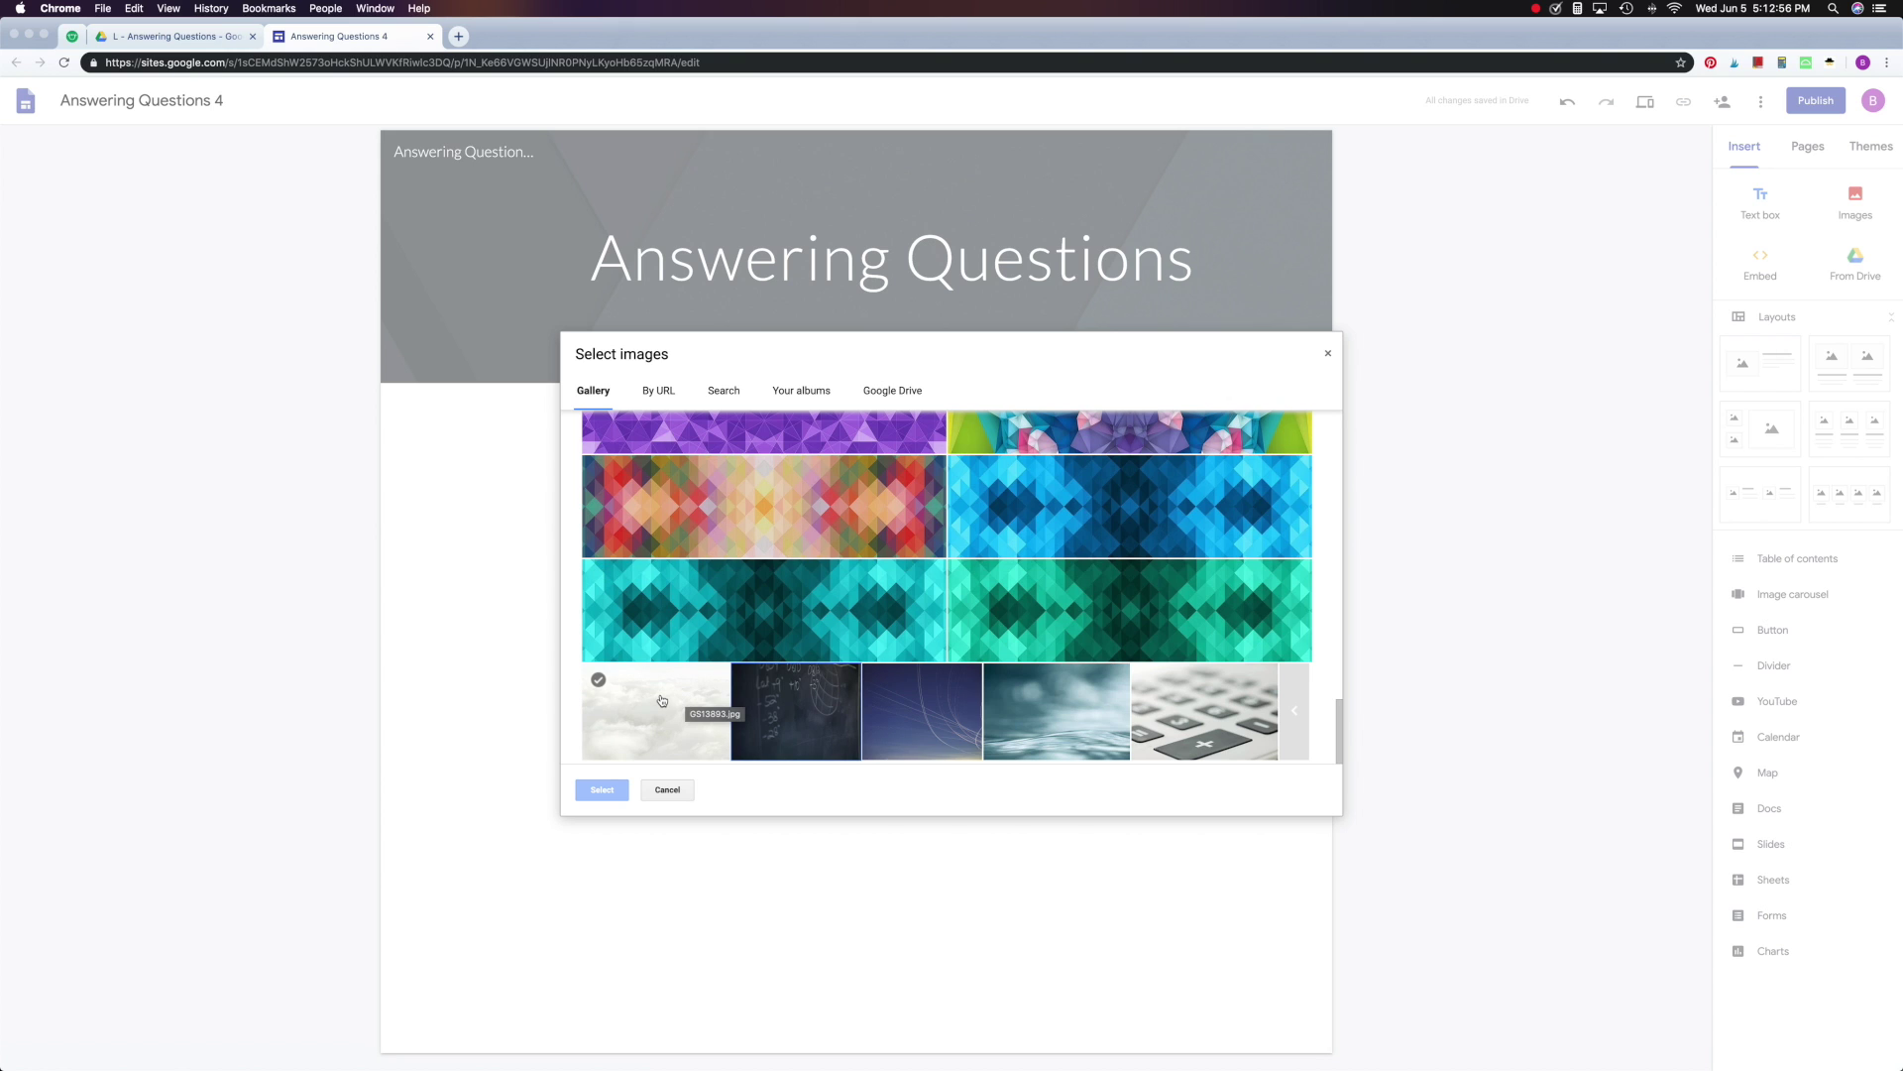
click(662, 700)
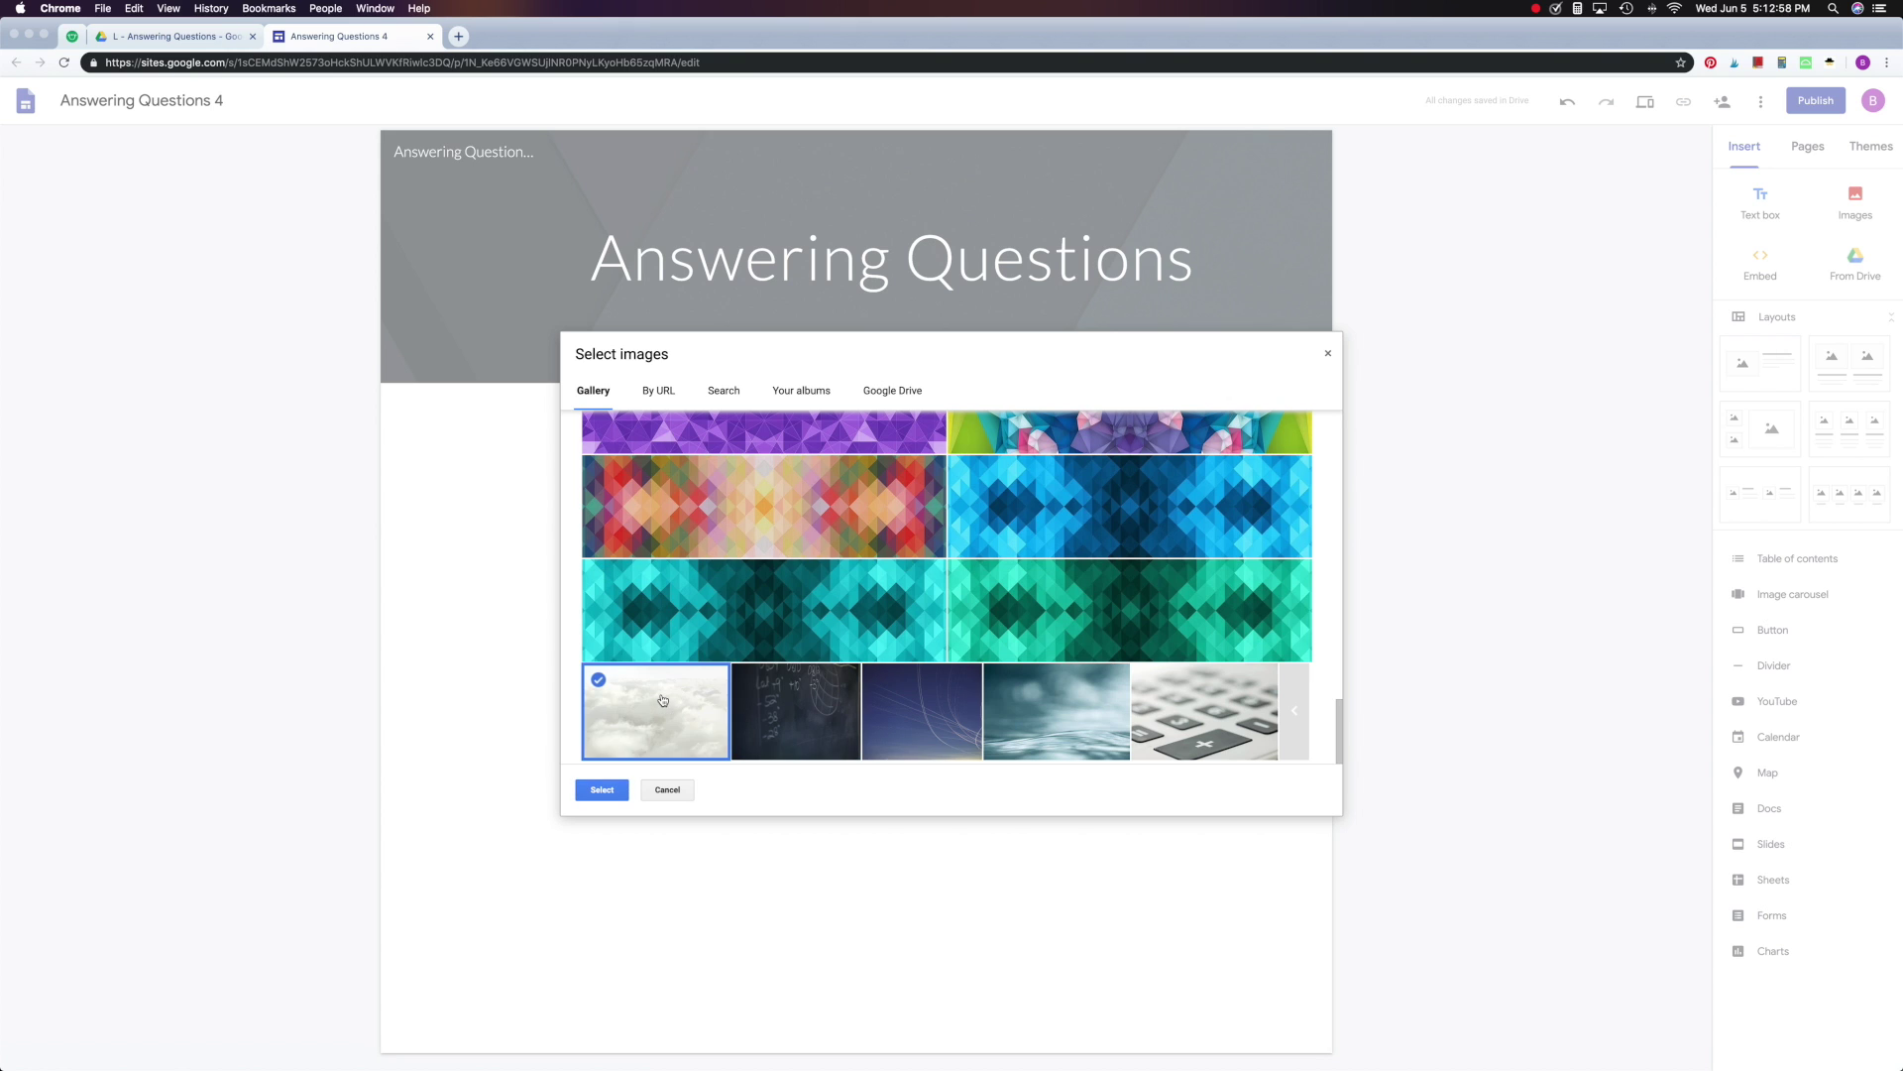
click(604, 790)
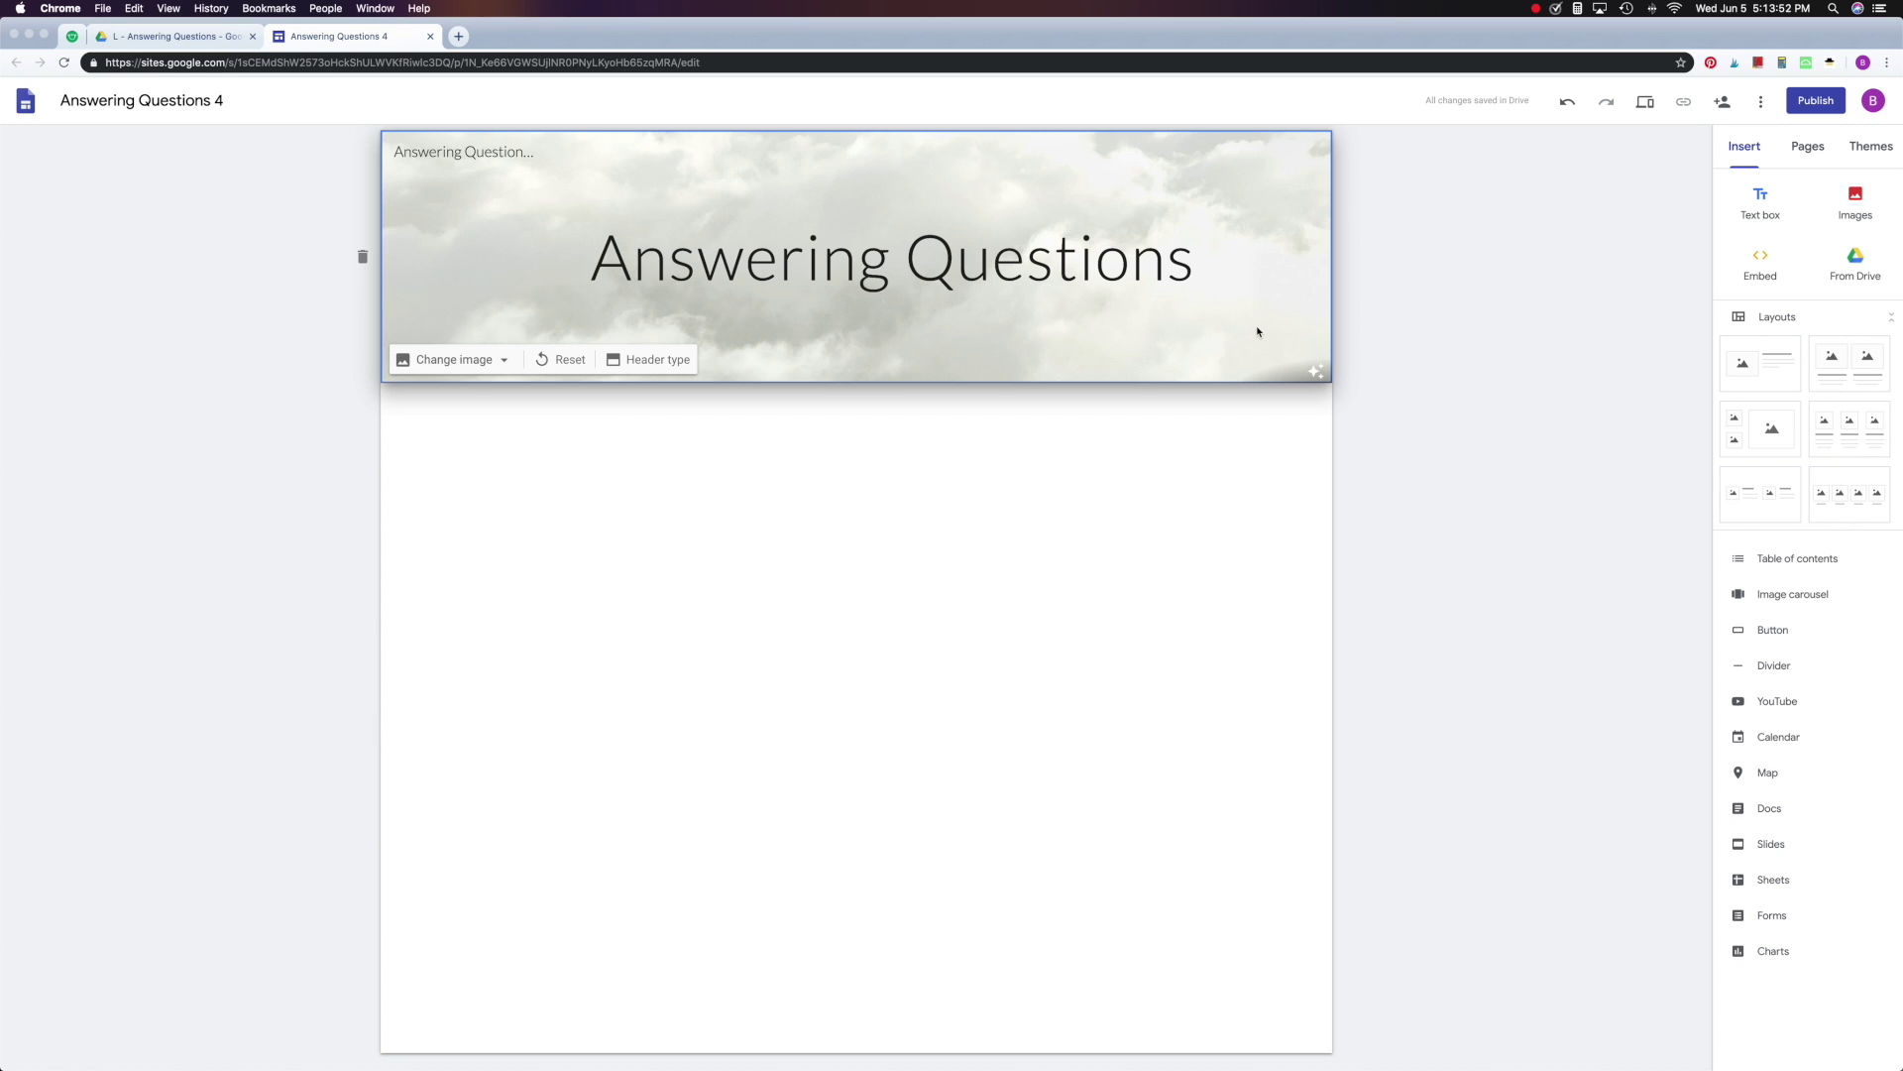
- Upload Eggshell.jpg from the Colored Backgrounds folder as the header image
click(463, 361)
click(441, 404)
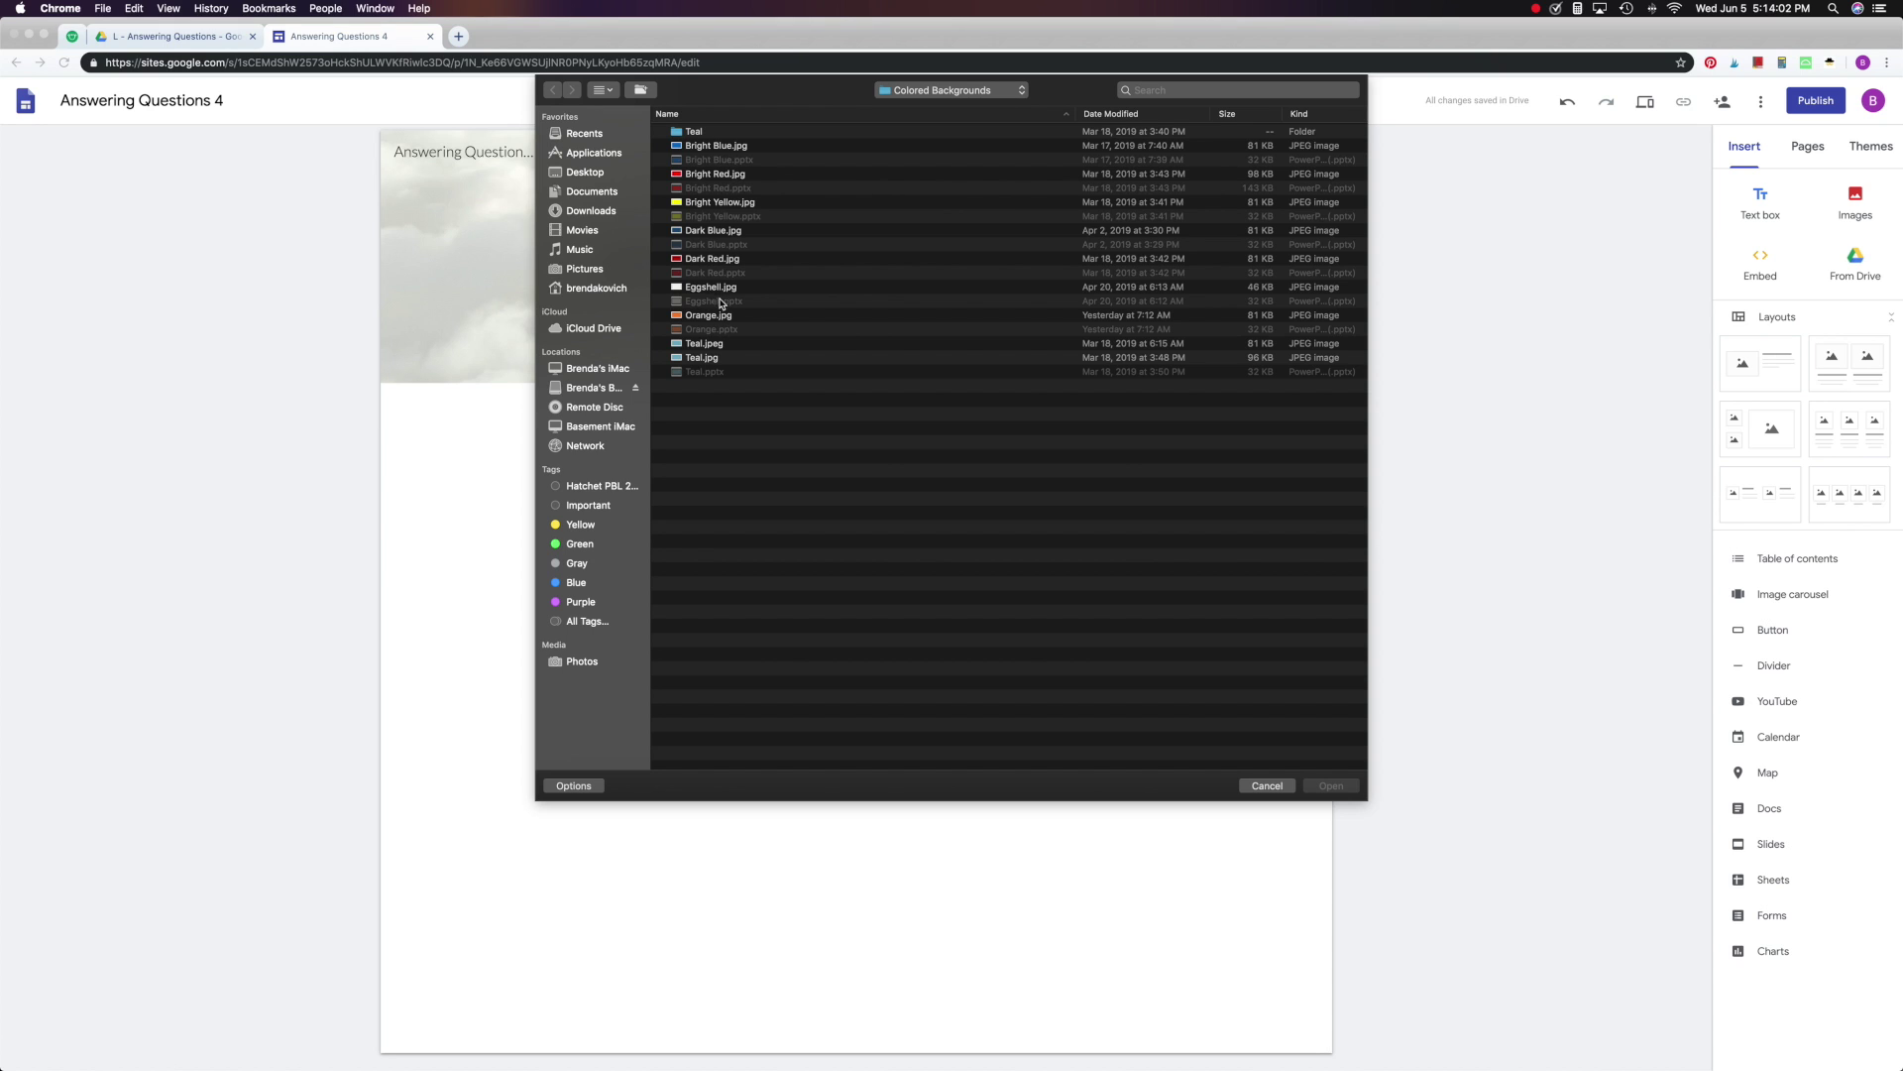
double_click(717, 288)
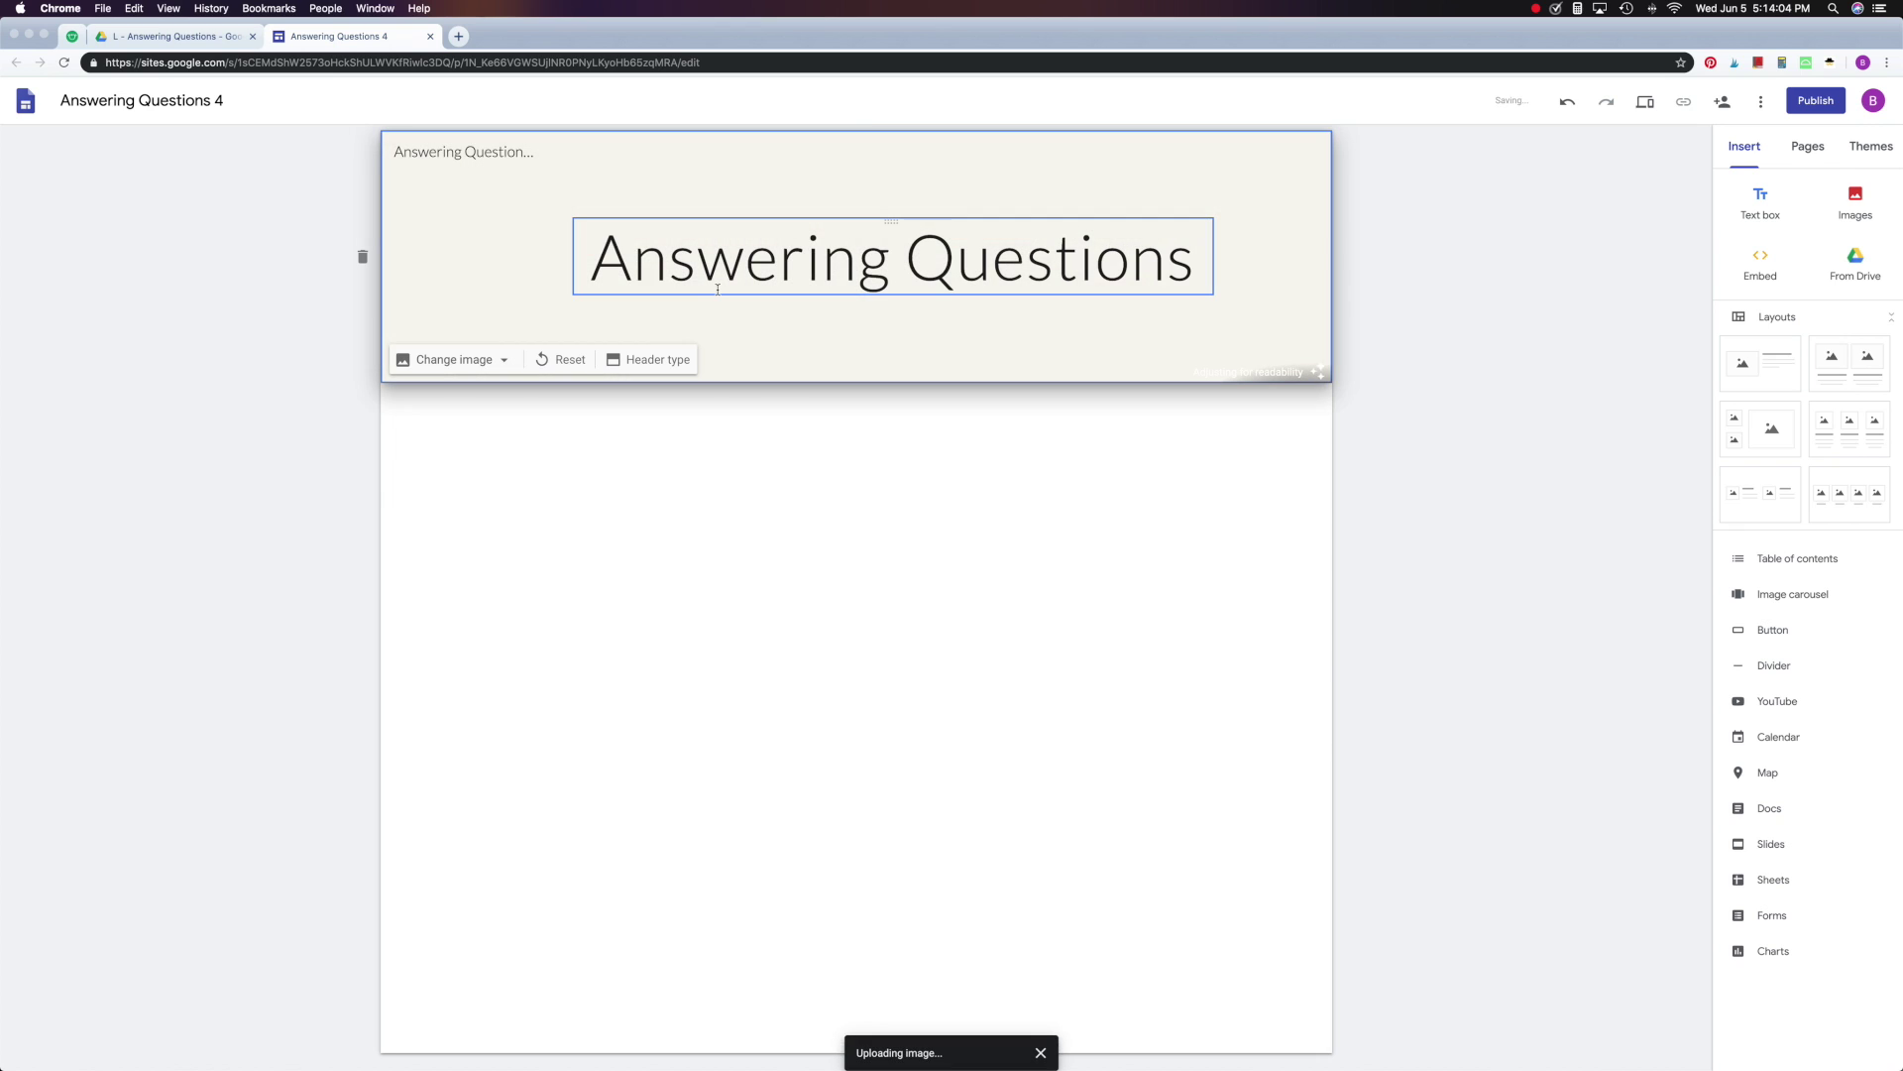